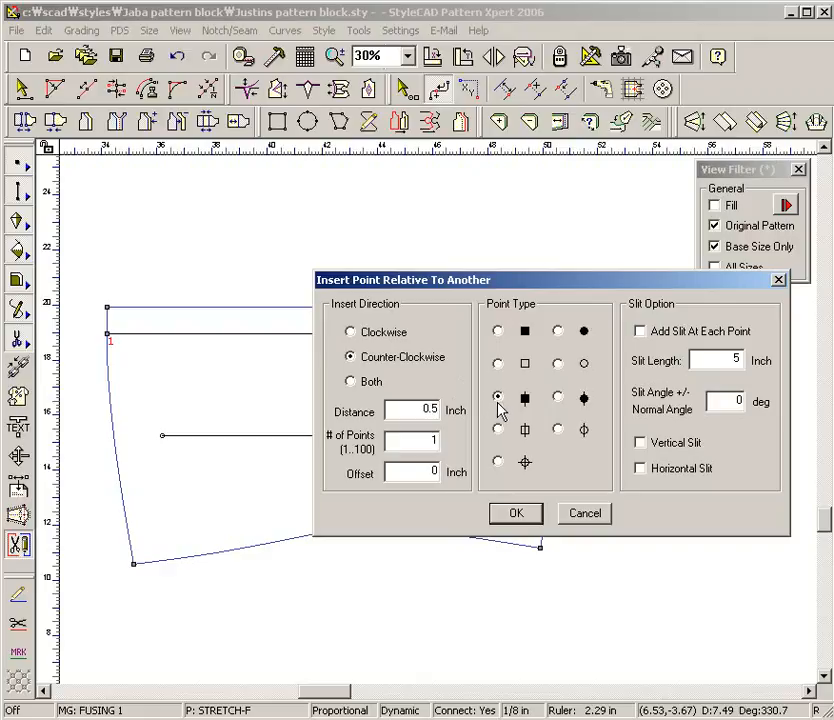
# Insert one notch point at 0.5 inch counter-clockwise, and 3 points at 4-inch spacing along the horizontal lines across the three panels.
pyautogui.click(515, 514)
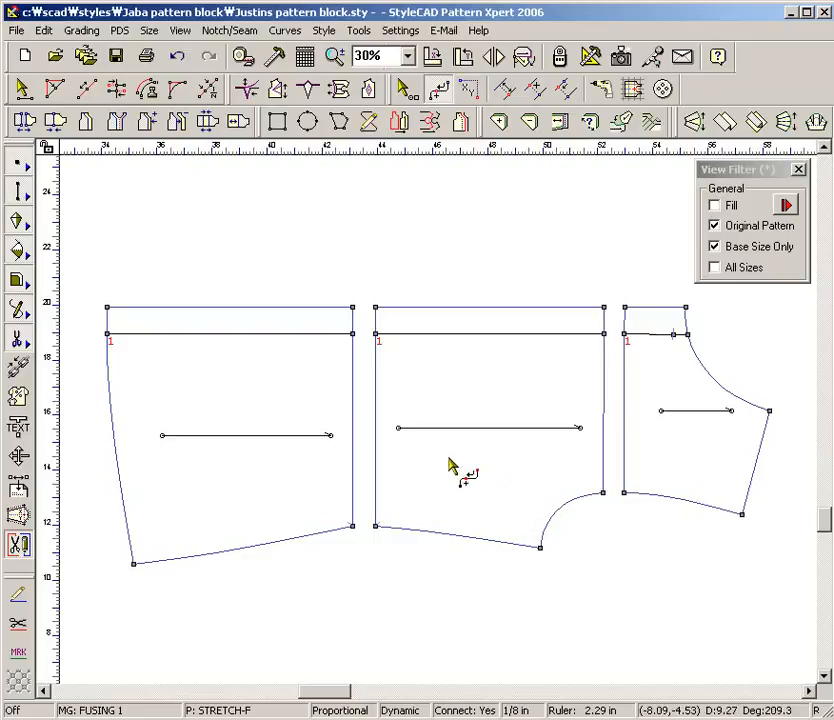
pyautogui.click(300, 336)
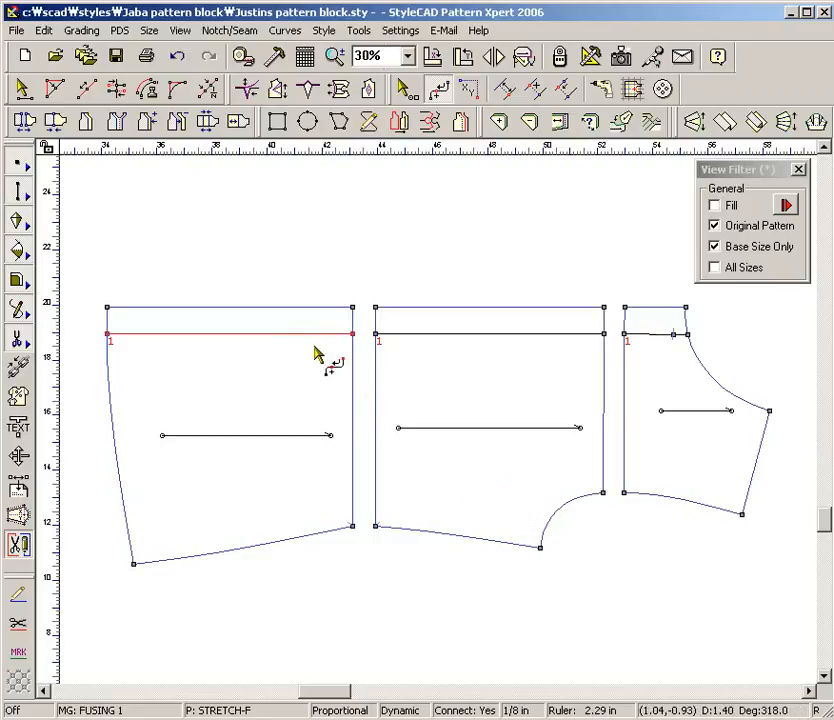
pyautogui.click(478, 336)
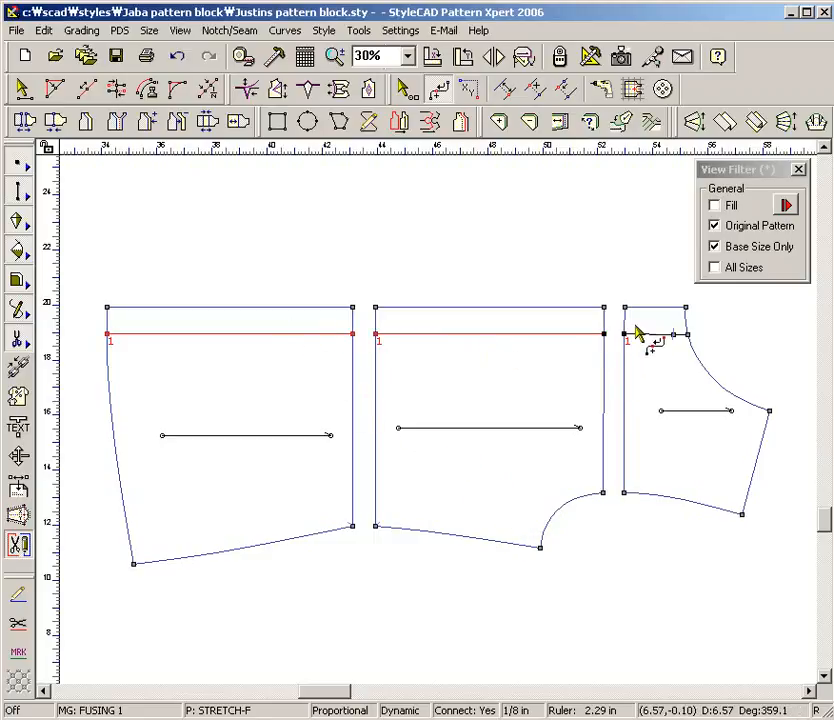
pyautogui.click(662, 336)
pyautogui.click(663, 340)
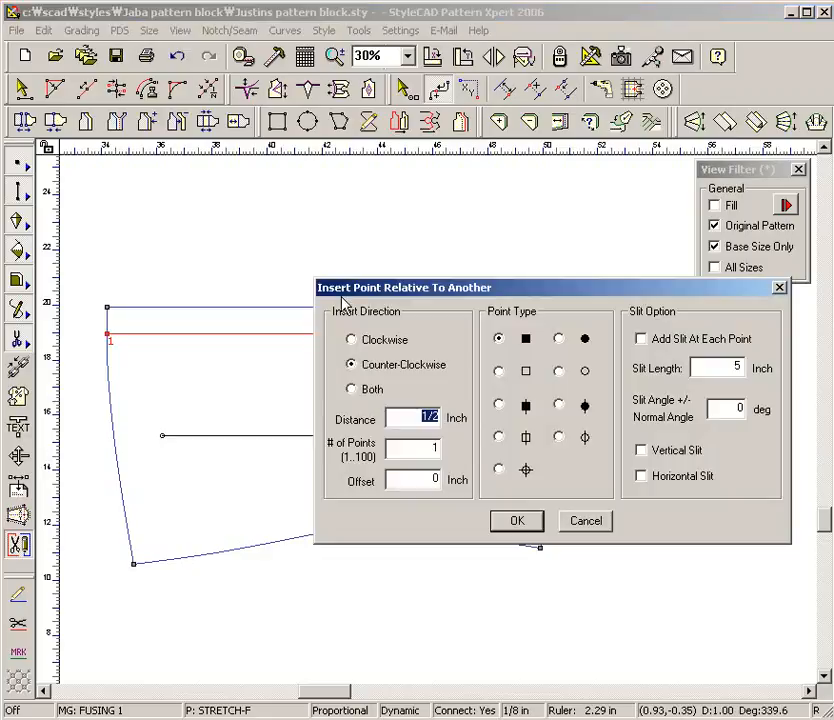
pyautogui.click(420, 416)
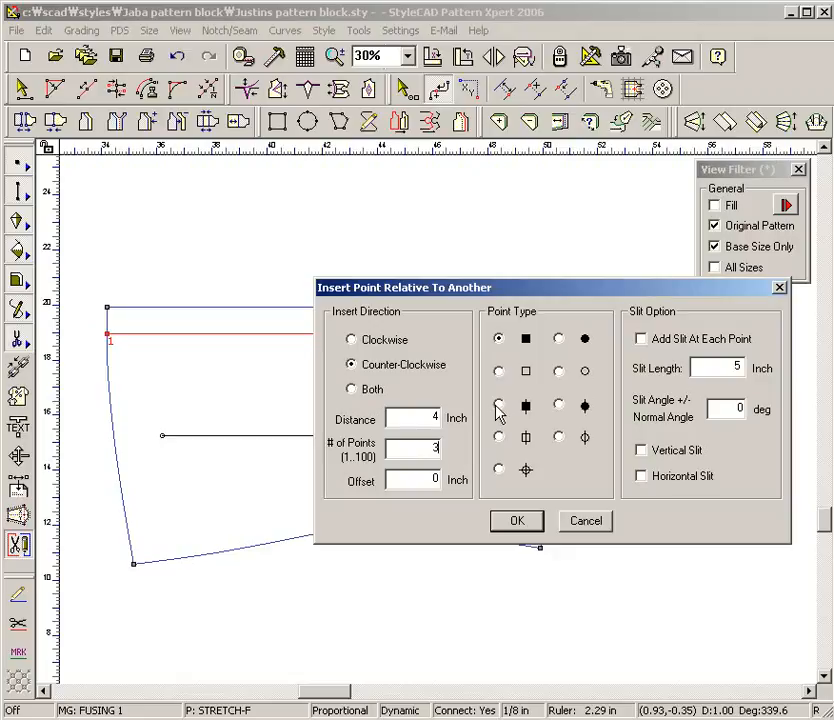
pyautogui.click(516, 521)
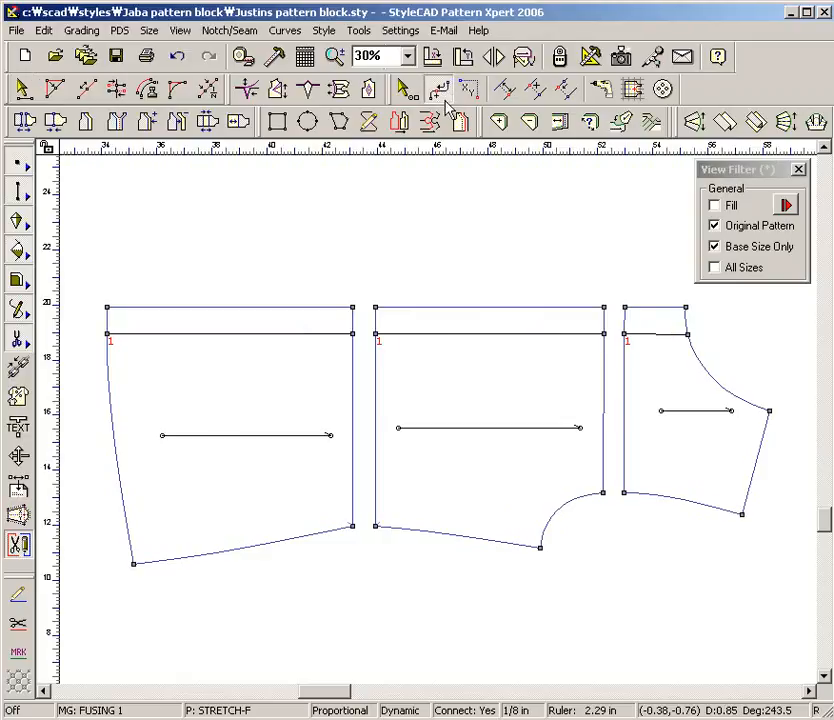
# Divide the horizontal line span between the two inserted points across the three panels into 3 equal parts with notch points, and undo it.
pyautogui.click(214, 92)
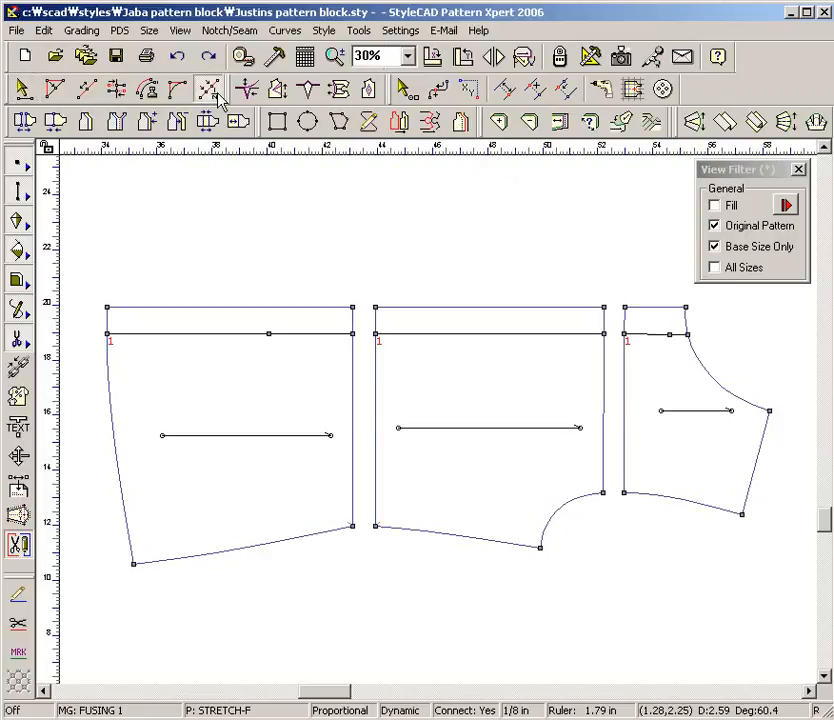
pyautogui.click(311, 343)
pyautogui.click(460, 355)
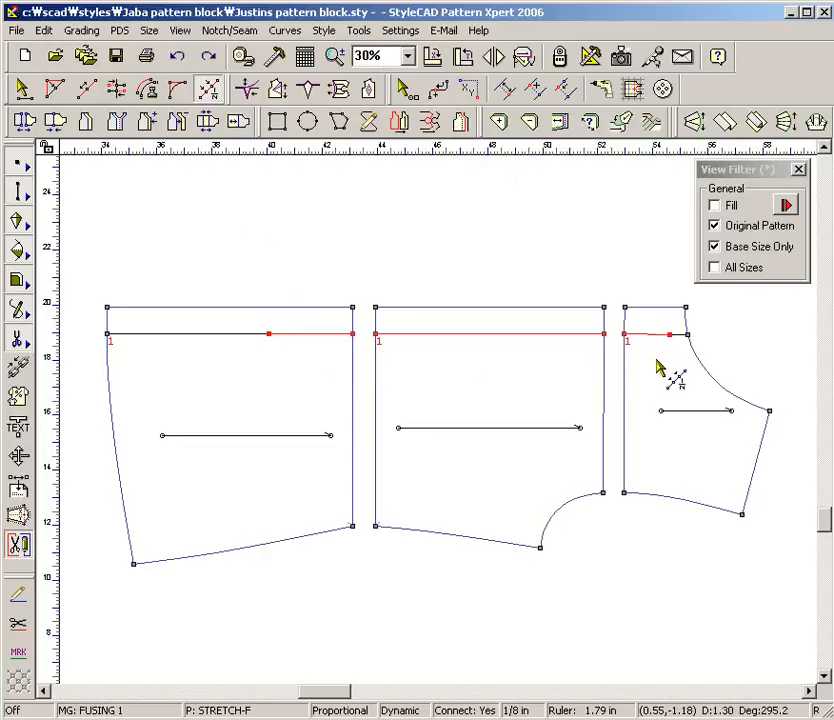
pyautogui.click(660, 343)
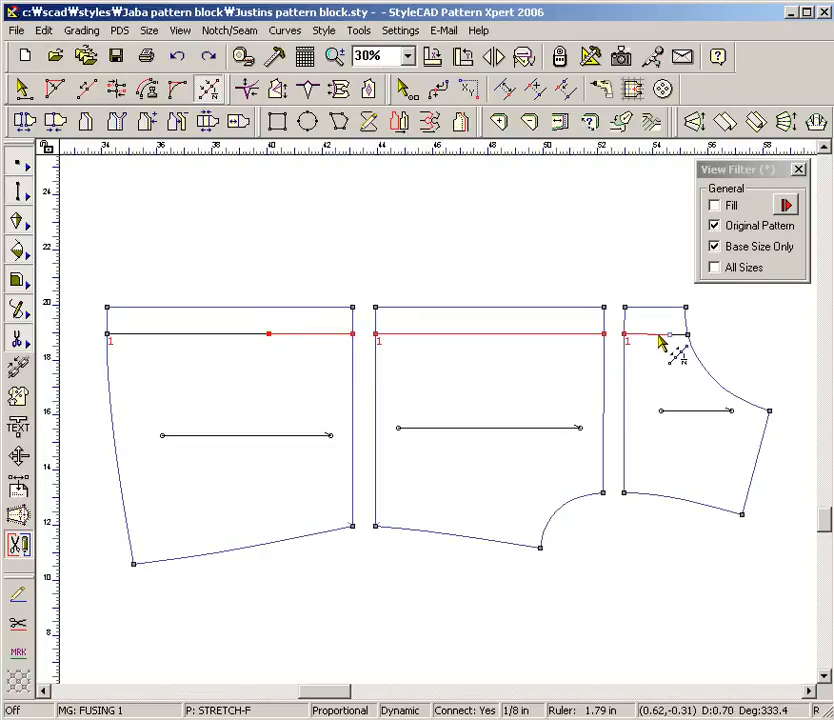
pyautogui.rightClick(660, 343)
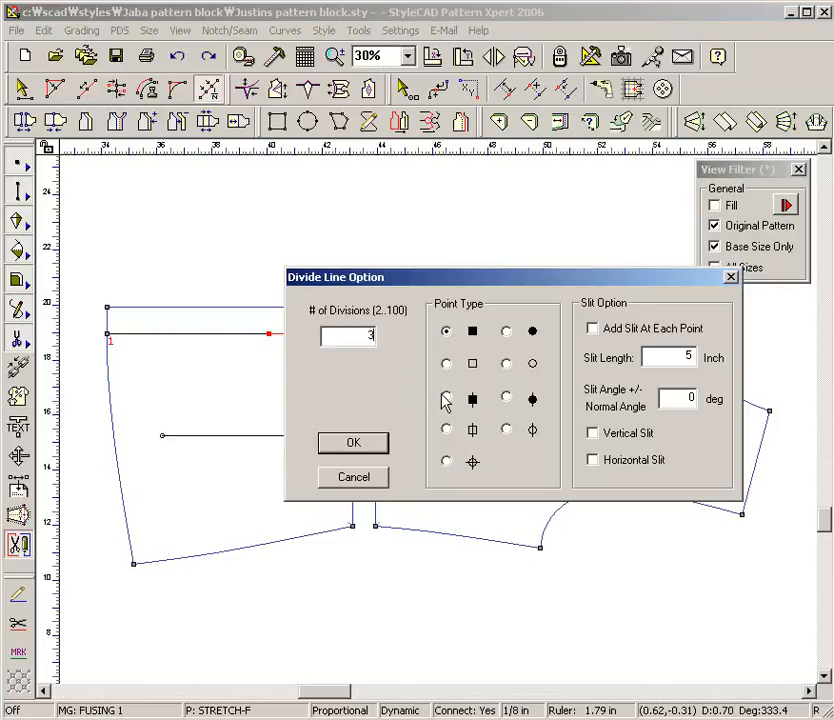
pyautogui.click(380, 448)
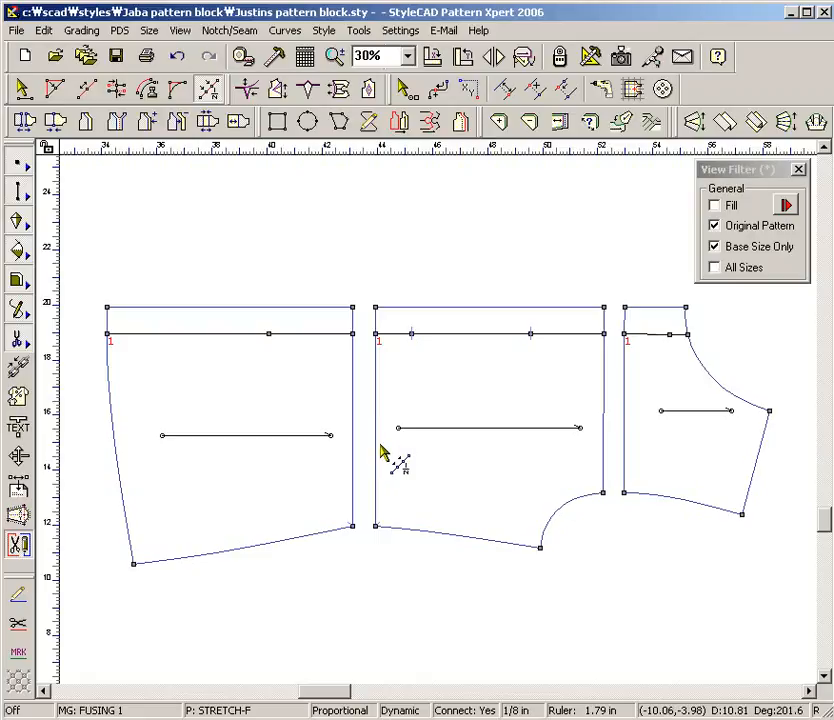
pyautogui.hotkey('ctrl', 'z')
pyautogui.click(217, 89)
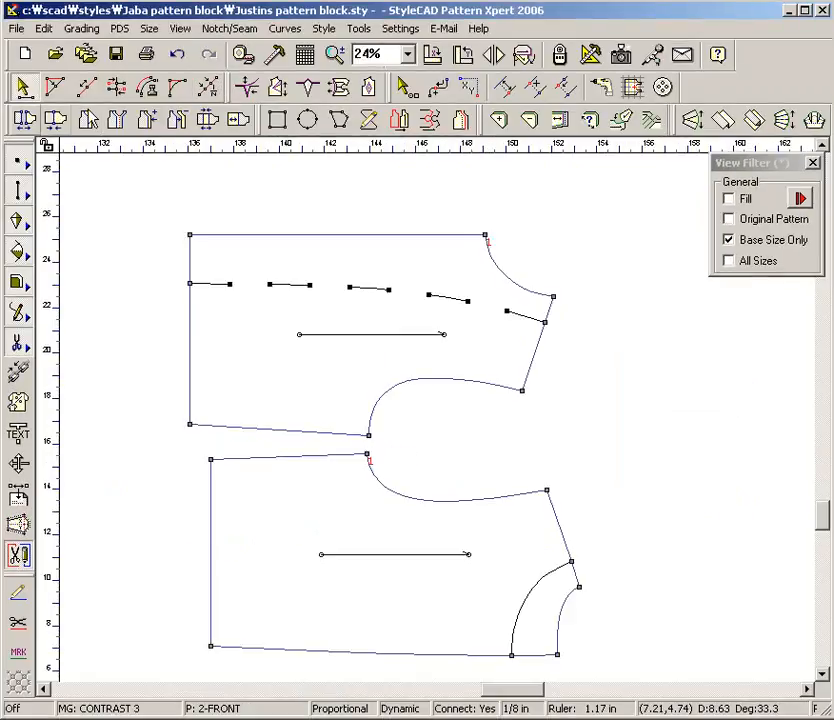
# Split the back pattern along its internal neck curve and the front pattern along its row of five separate line segments.
pyautogui.click(25, 119)
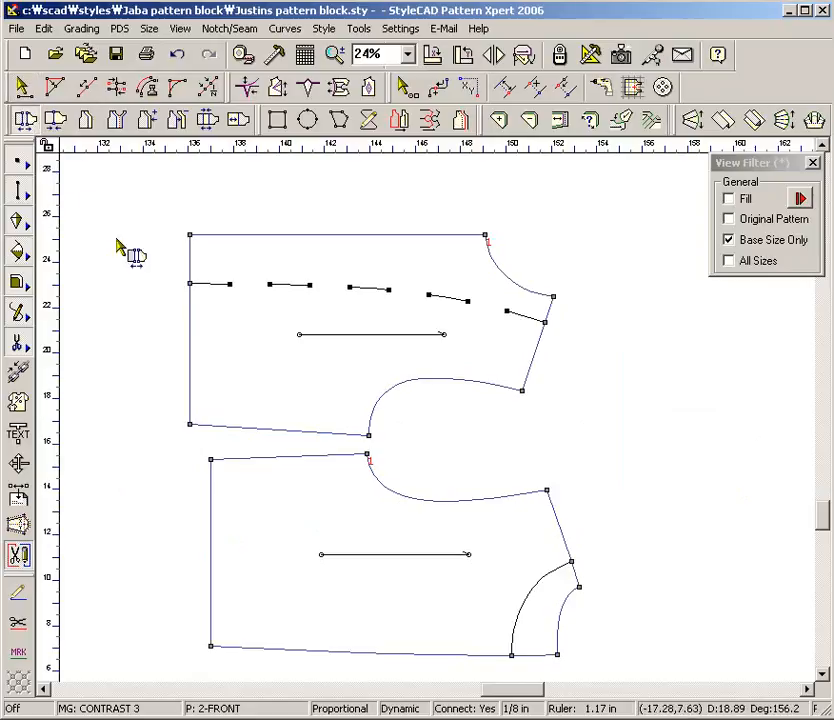
pyautogui.moveTo(504, 576); pyautogui.dragTo(546, 624)
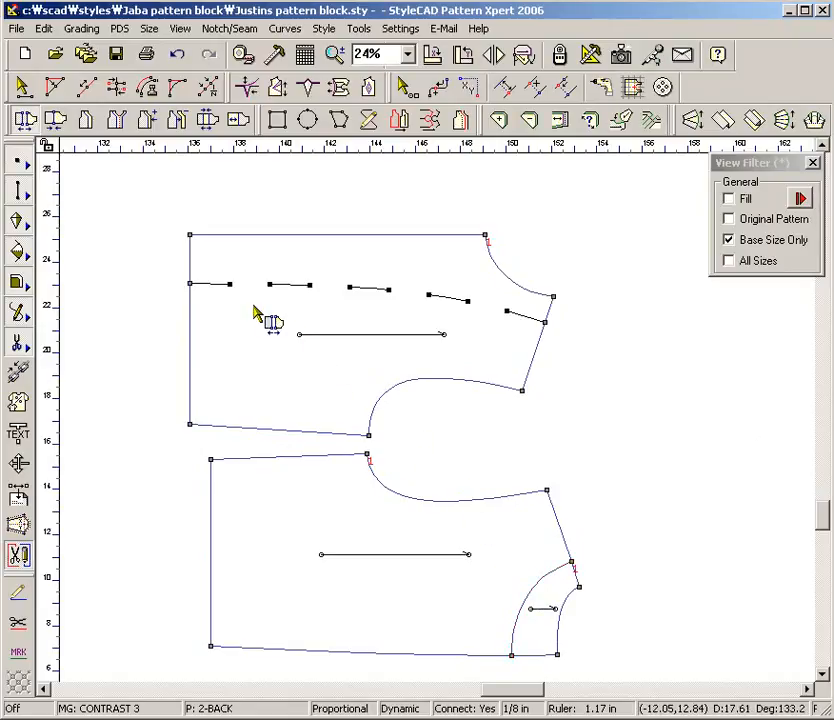
pyautogui.moveTo(216, 267); pyautogui.dragTo(368, 315)
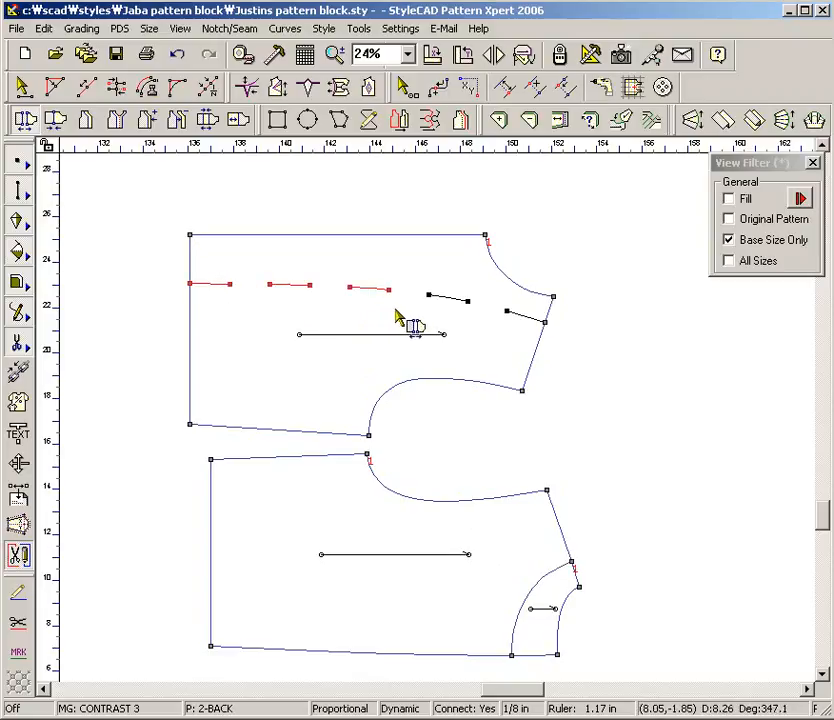
pyautogui.moveTo(452, 296); pyautogui.dragTo(519, 331)
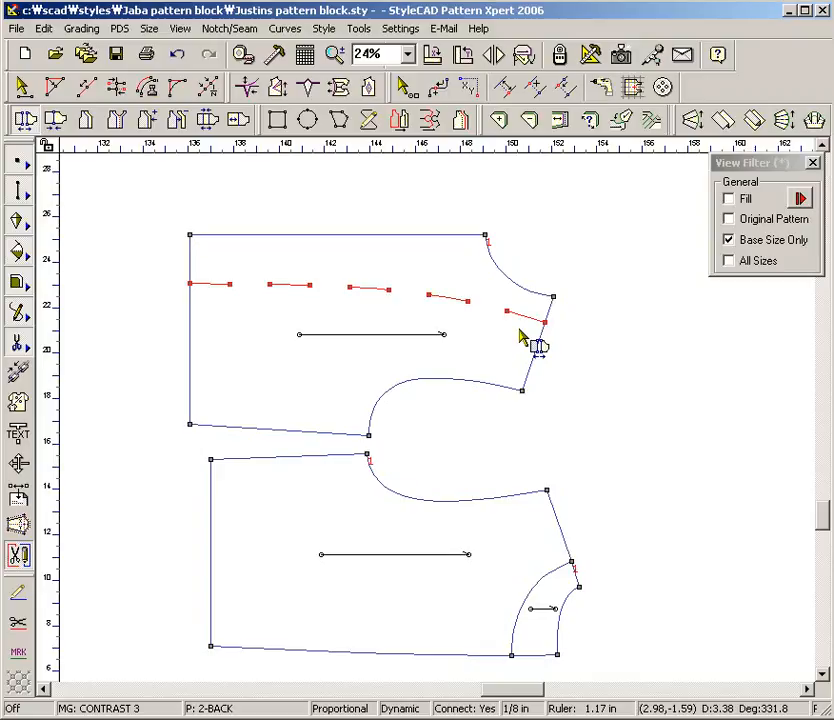
pyautogui.rightClick(444, 300)
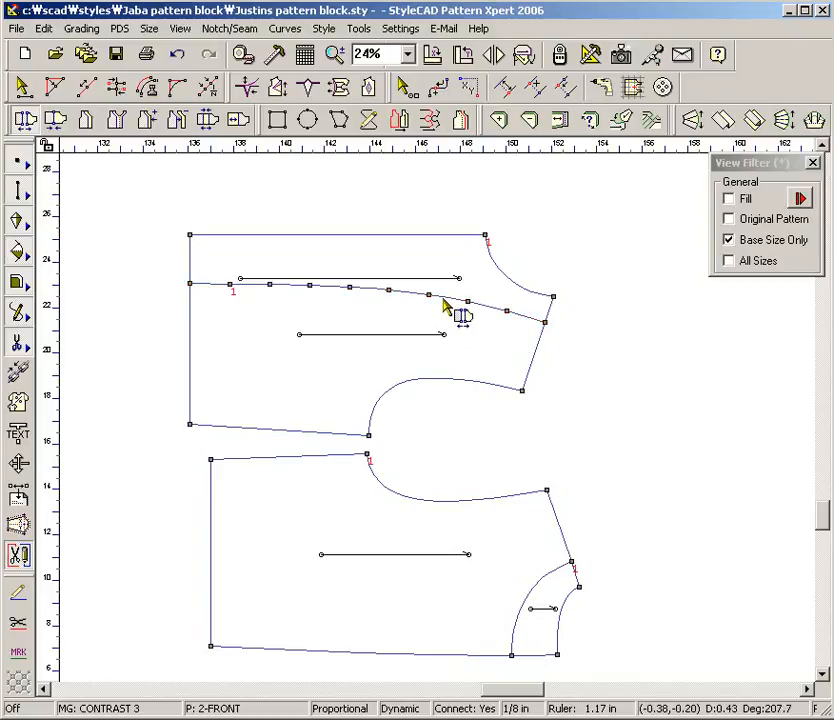
# Move the split-off centre strip clear of the front piece and the neck piece clear of the back piece.
pyautogui.moveTo(464, 281); pyautogui.dragTo(467, 238)
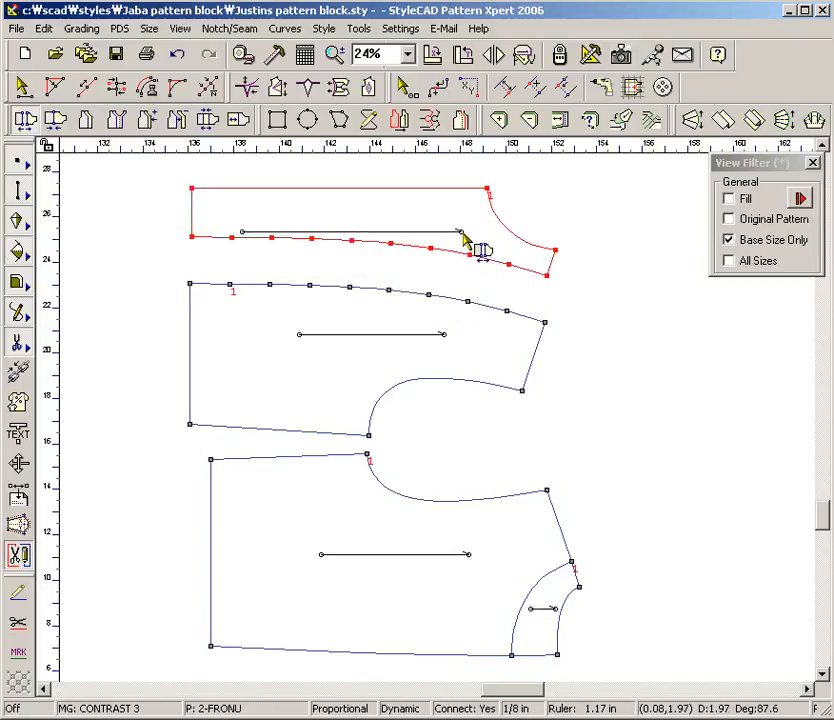
pyautogui.moveTo(547, 601); pyautogui.dragTo(603, 606)
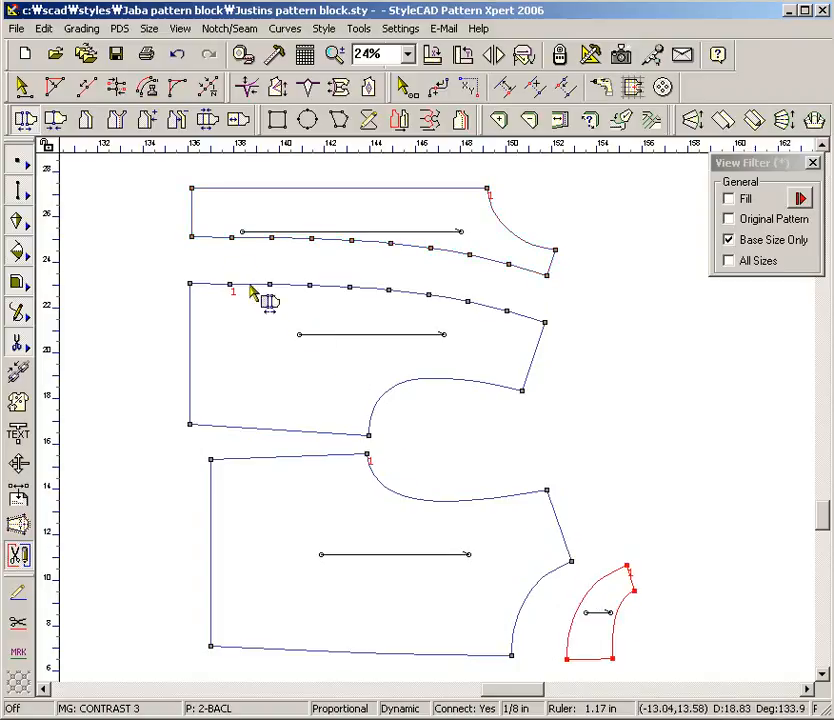
# Join the centre strip back to the front piece along their matching curved edges, without side adjustment or gap filling.
pyautogui.click(62, 125)
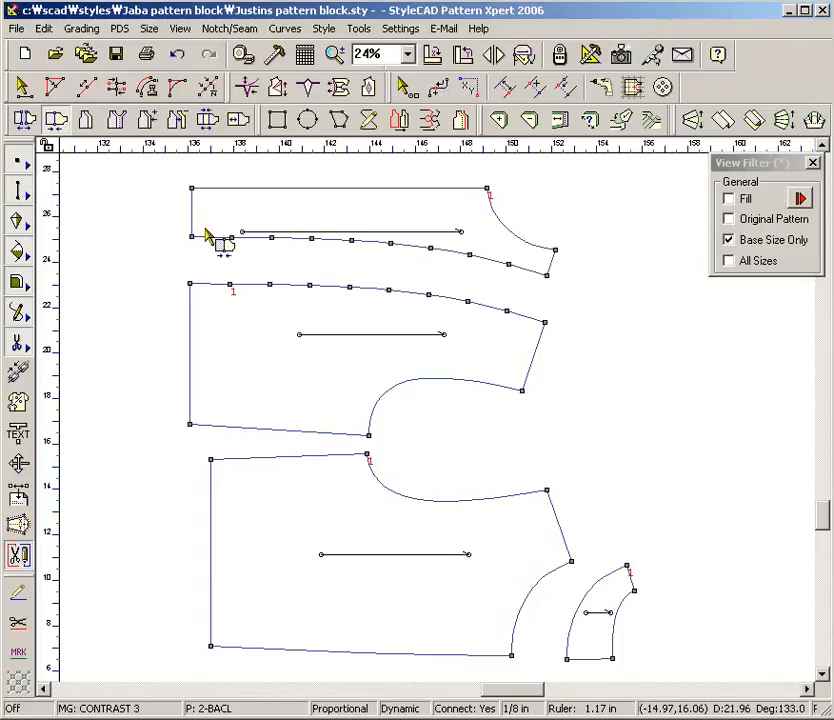
pyautogui.moveTo(205, 231); pyautogui.dragTo(381, 320)
pyautogui.moveTo(416, 241); pyautogui.dragTo(517, 335)
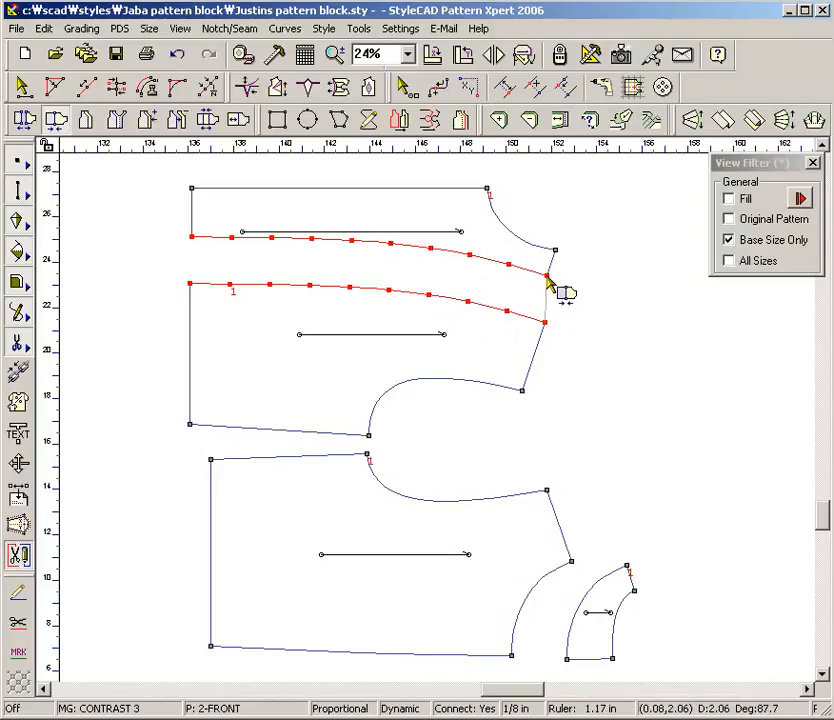
pyautogui.click(547, 283)
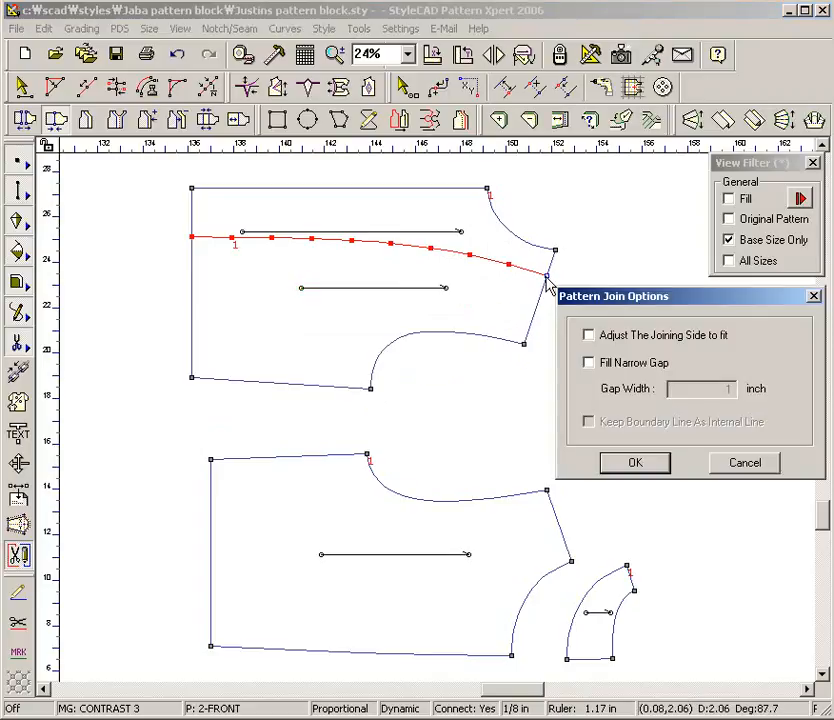
pyautogui.click(630, 463)
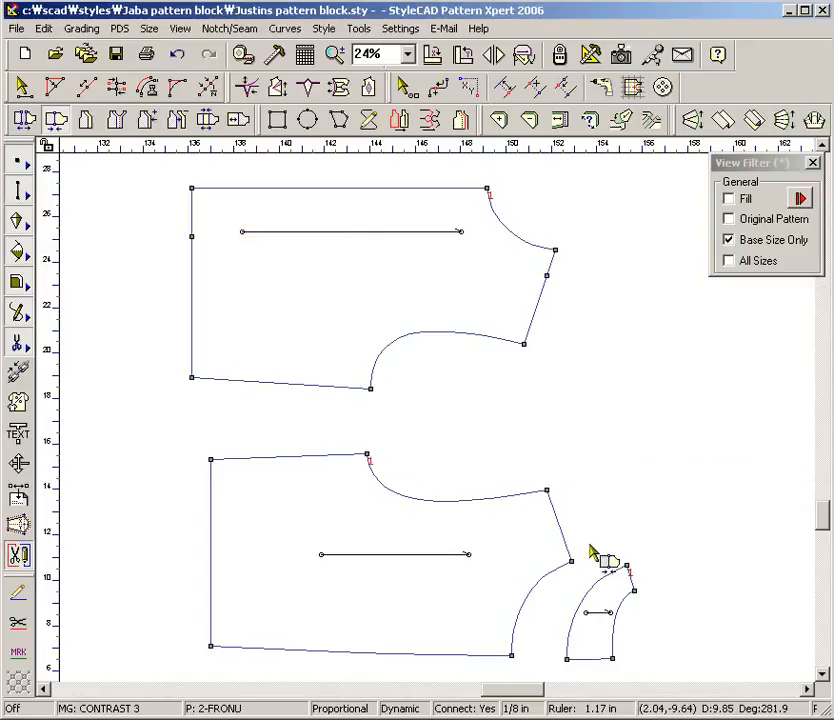
# Join the neck piece back to the back pattern along their matching curved edges, aligned at the shoulder point.
pyautogui.moveTo(509, 591); pyautogui.dragTo(600, 644)
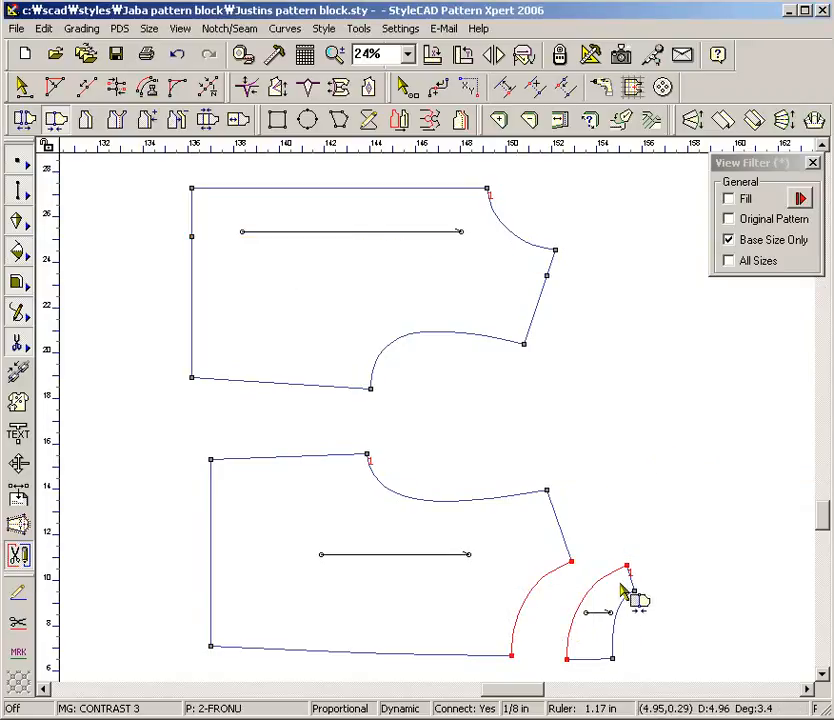
pyautogui.moveTo(628, 568); pyautogui.dragTo(573, 566)
pyautogui.click(620, 637)
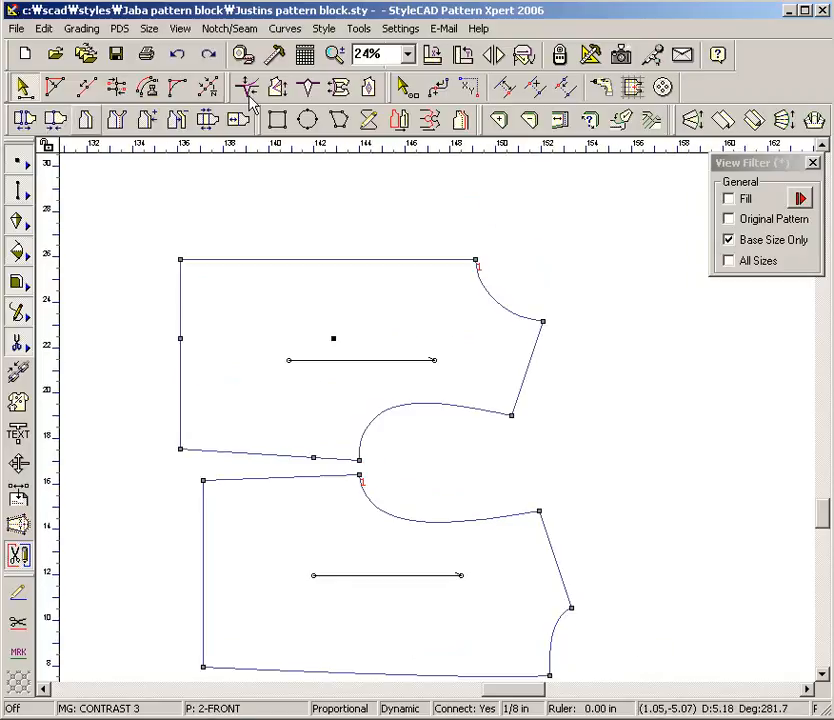
# Create a 1.5-inch facing along the back neckline and 1-inch facings along the back and front armholes.
pyautogui.click(87, 119)
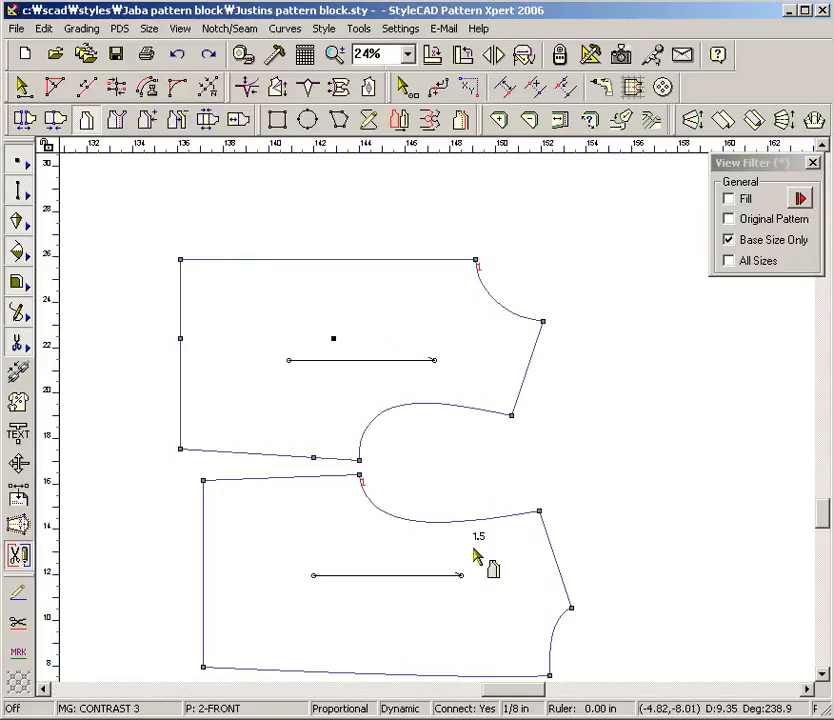
pyautogui.moveTo(535, 622); pyautogui.dragTo(558, 648)
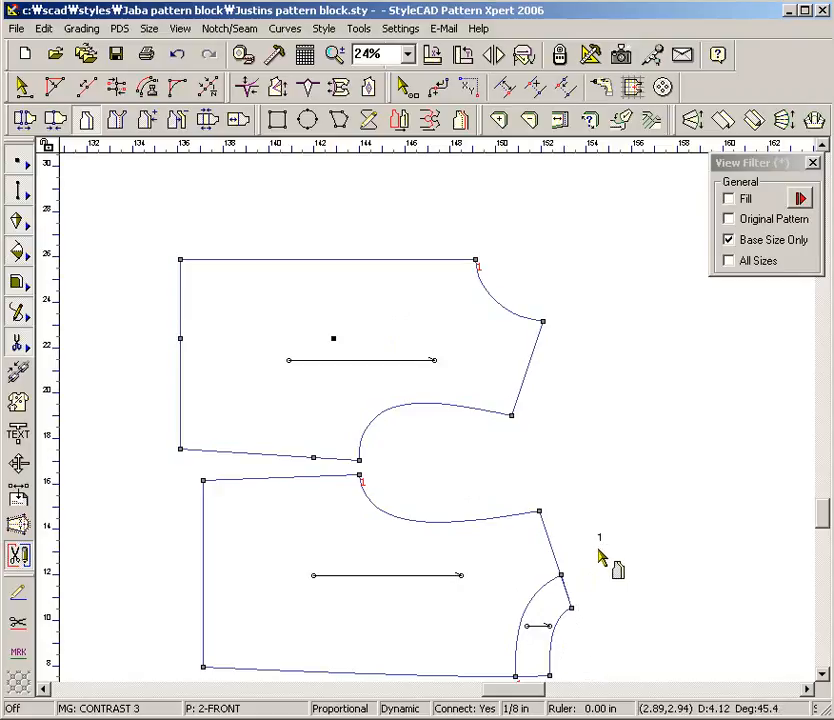
pyautogui.moveTo(426, 511); pyautogui.dragTo(477, 551)
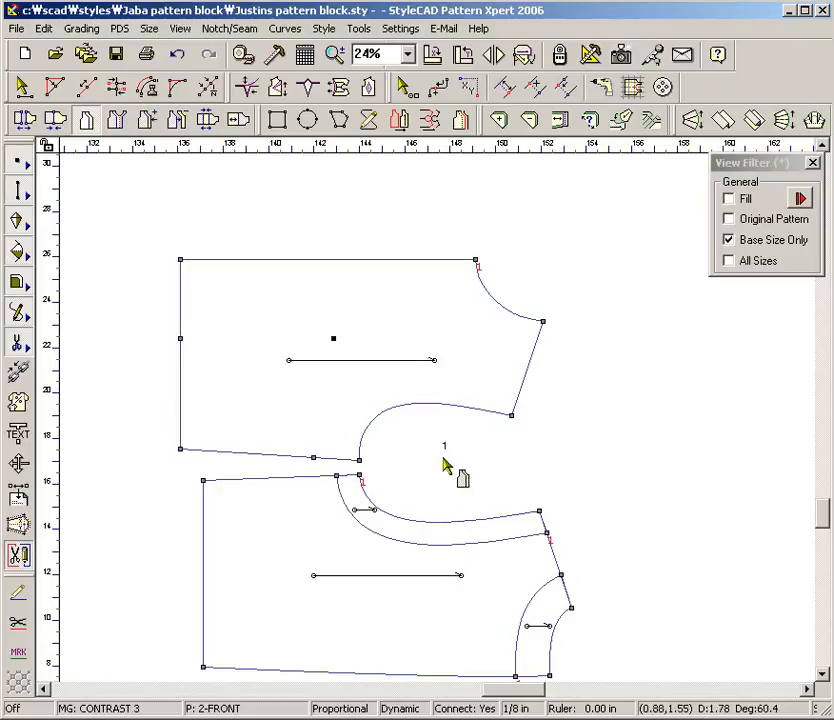
pyautogui.moveTo(397, 389); pyautogui.dragTo(444, 440)
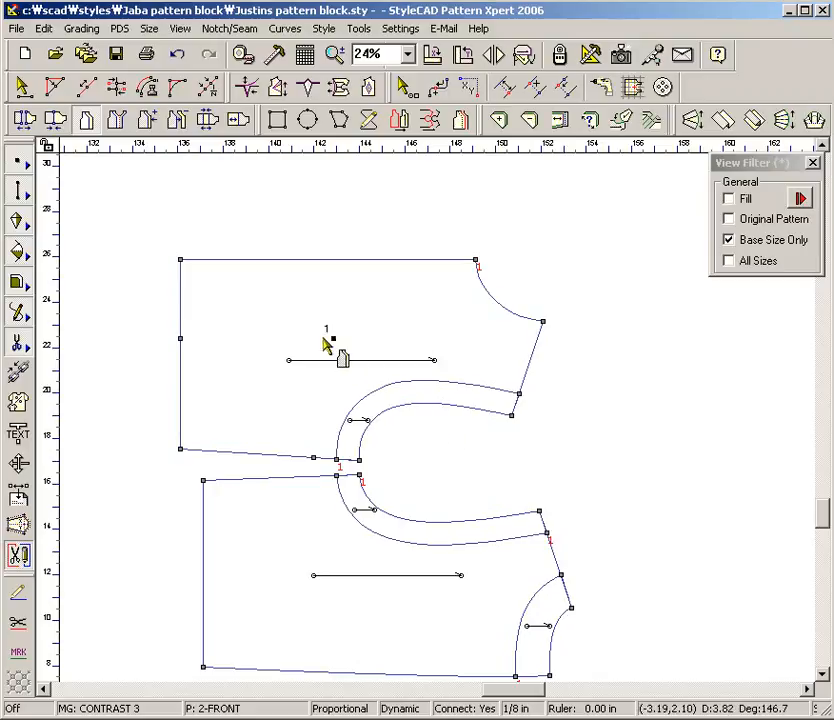
# Create a 1.5-inch mirrored extended facing from the front's centre edge and neckline, using the centre front edge as the mirror line.
pyautogui.click(116, 120)
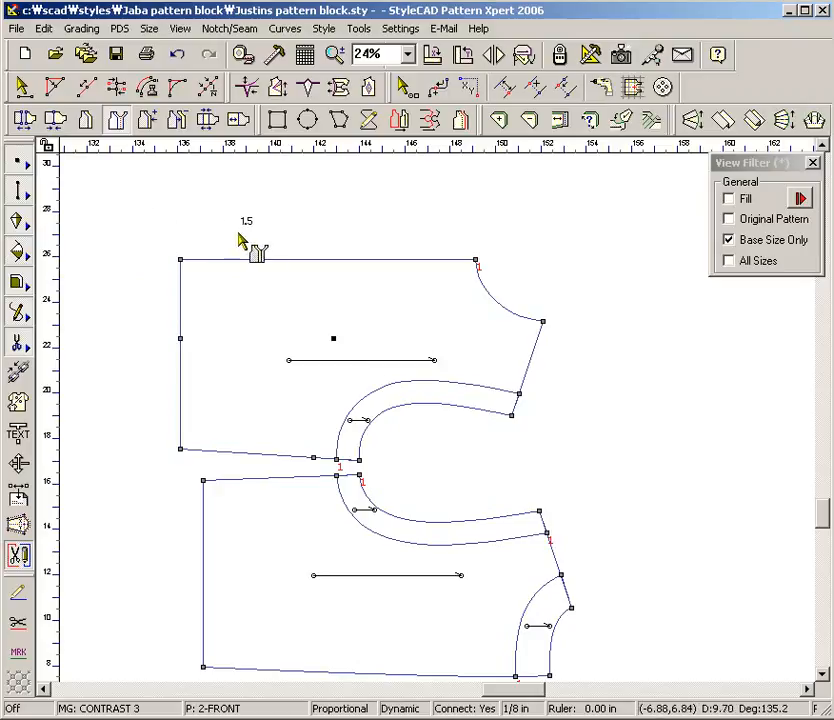
pyautogui.moveTo(278, 232); pyautogui.dragTo(505, 318)
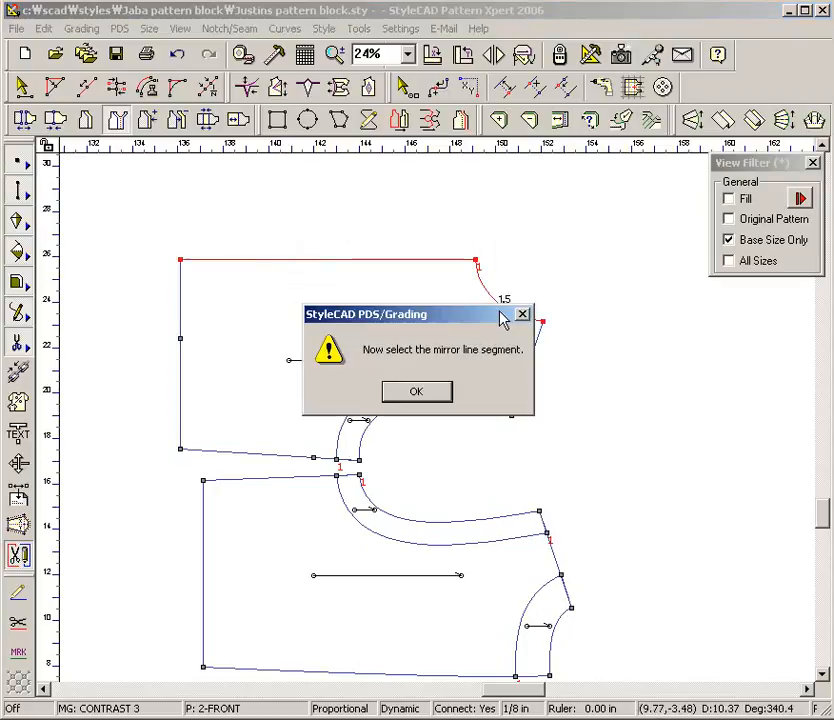
pyautogui.click(432, 393)
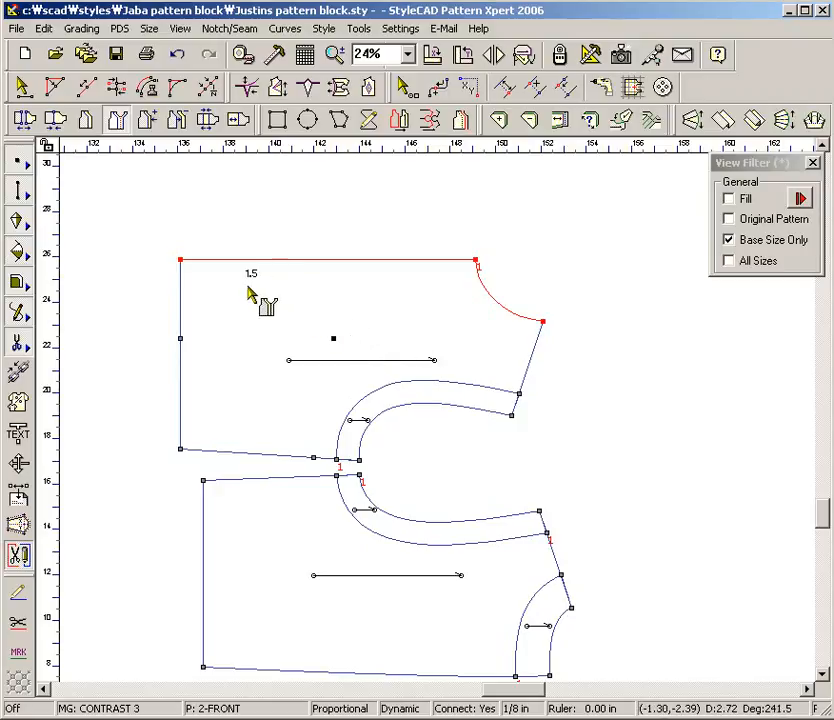
pyautogui.click(181, 261)
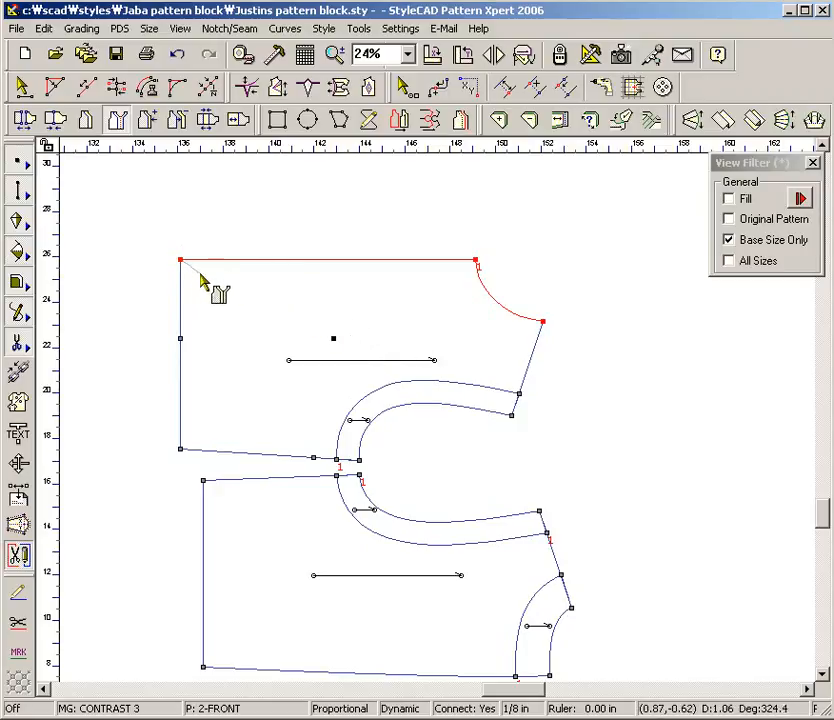
pyautogui.click(476, 262)
pyautogui.click(476, 261)
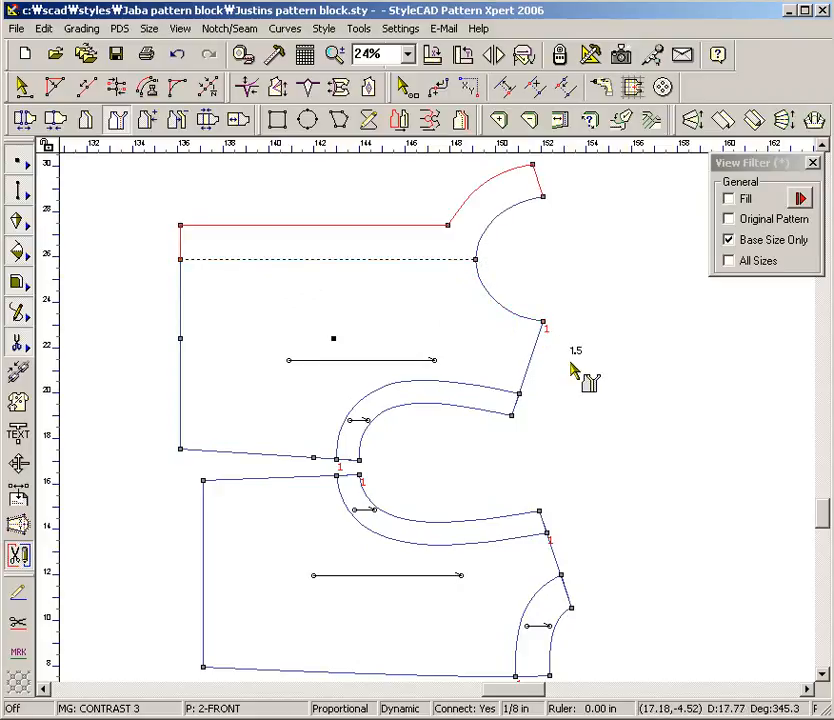
# Move the front armhole, back armhole and back neck facings off their pattern pieces into the open space beside them.
pyautogui.click(512, 414)
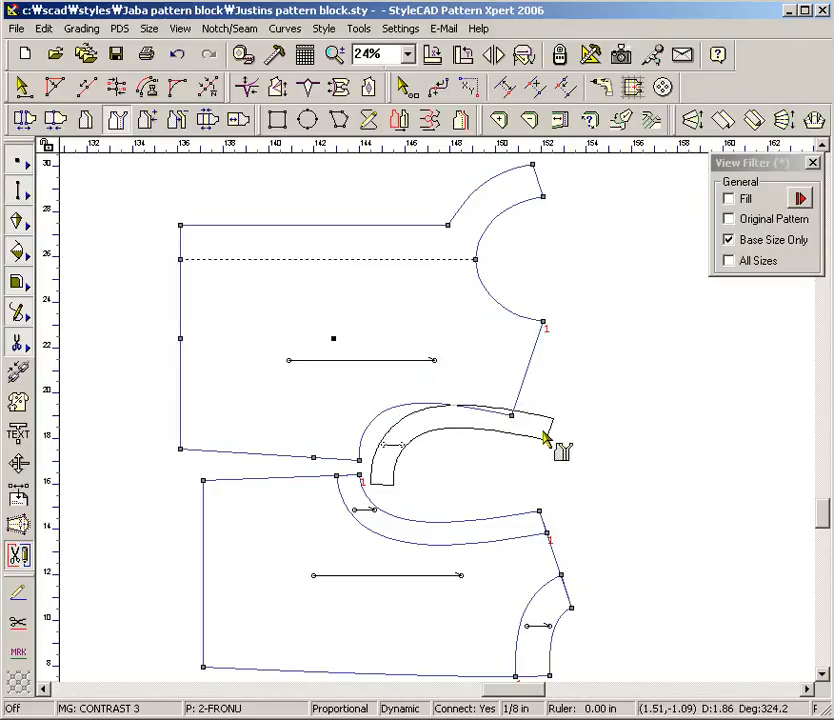
pyautogui.click(566, 452)
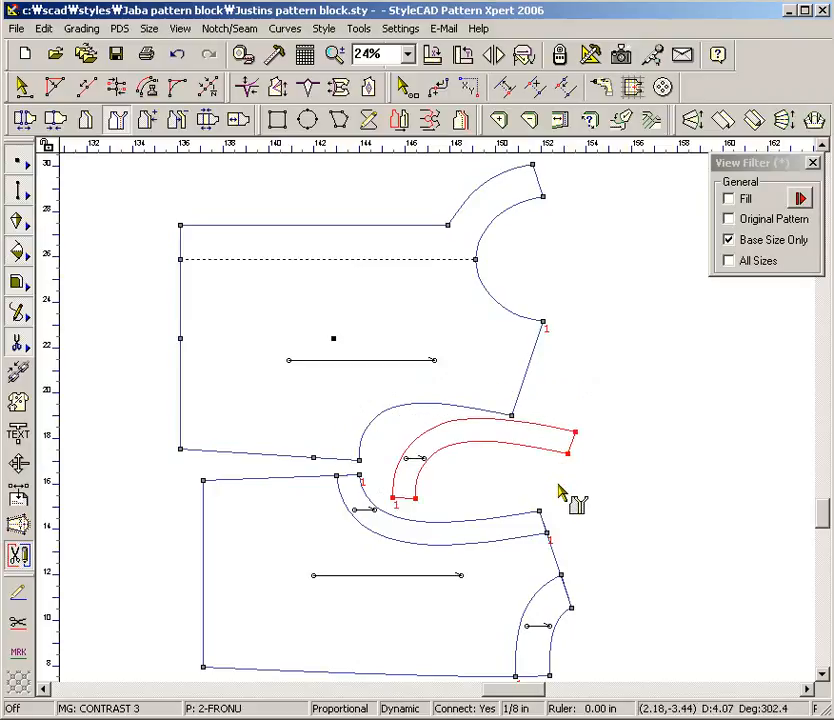
pyautogui.click(534, 528)
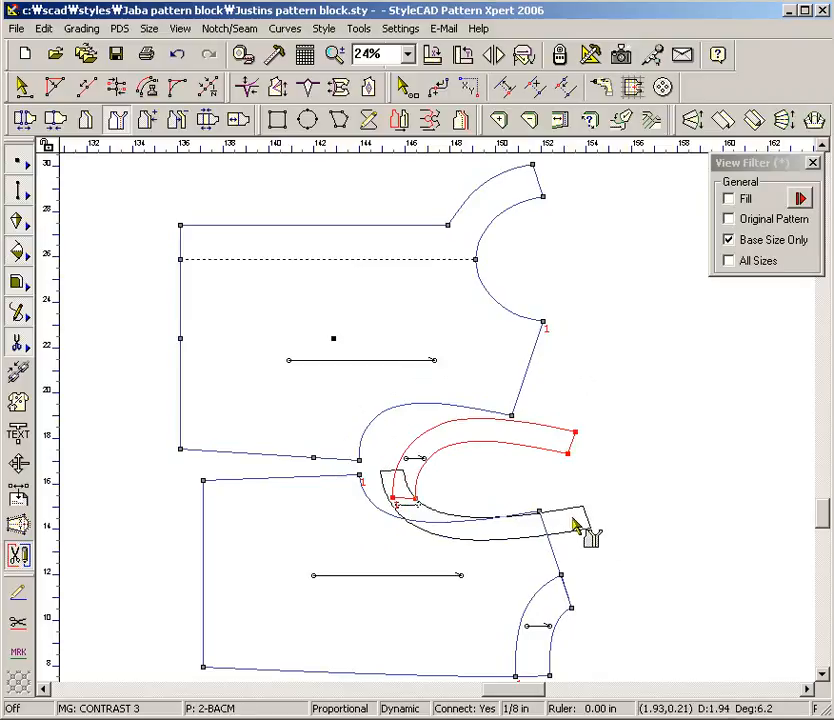
pyautogui.click(638, 490)
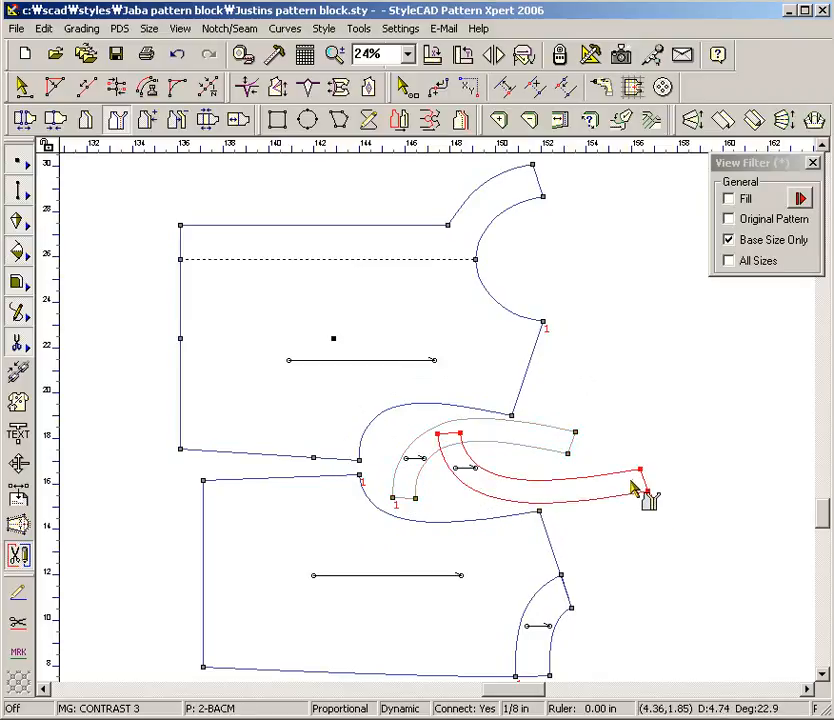
pyautogui.click(557, 601)
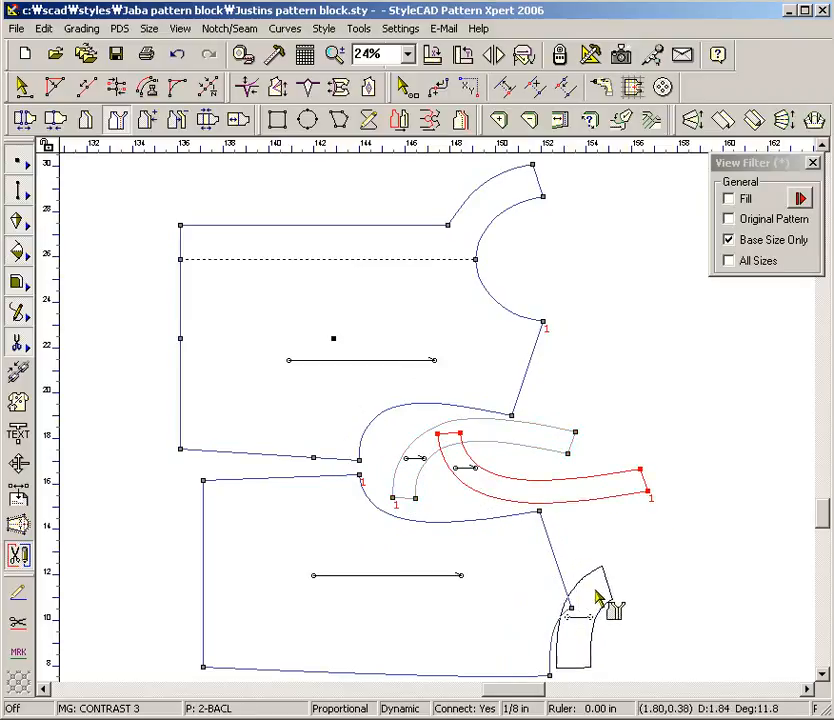
pyautogui.click(629, 597)
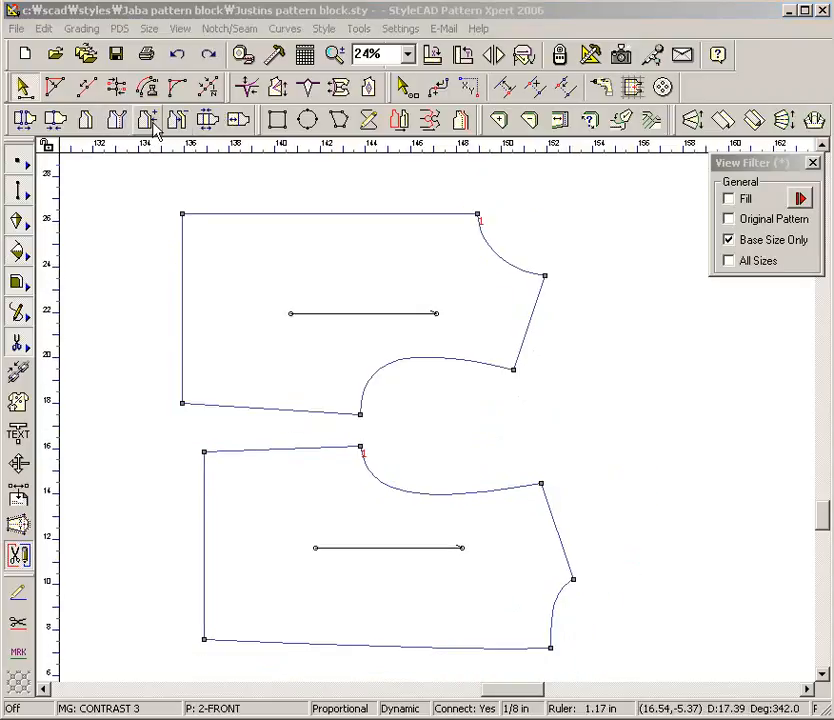
# Extend the outline of the front's centre edge by 1 inch, with folding edges at both seam ends.
pyautogui.click(150, 122)
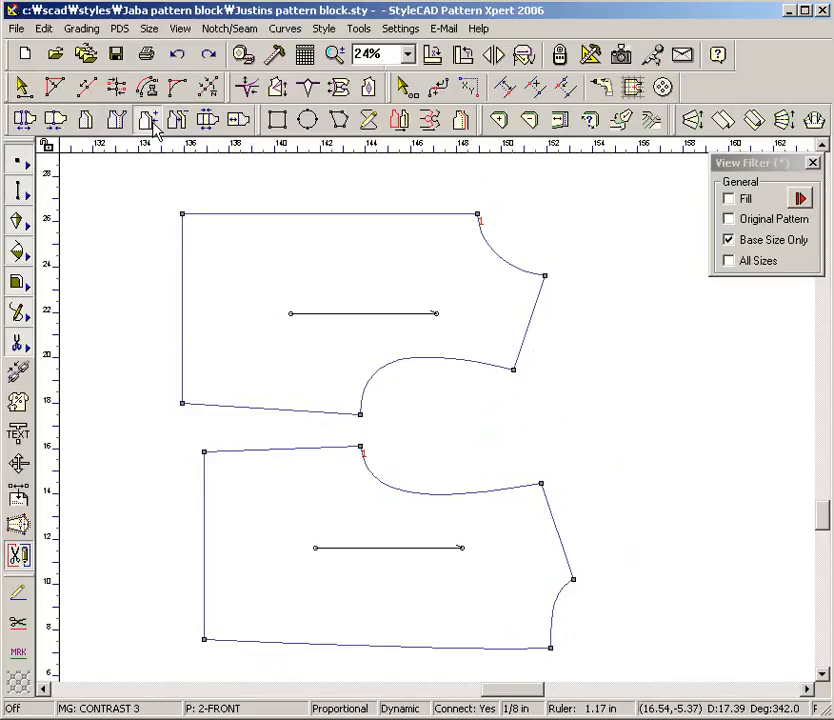
pyautogui.moveTo(215, 190); pyautogui.dragTo(358, 248)
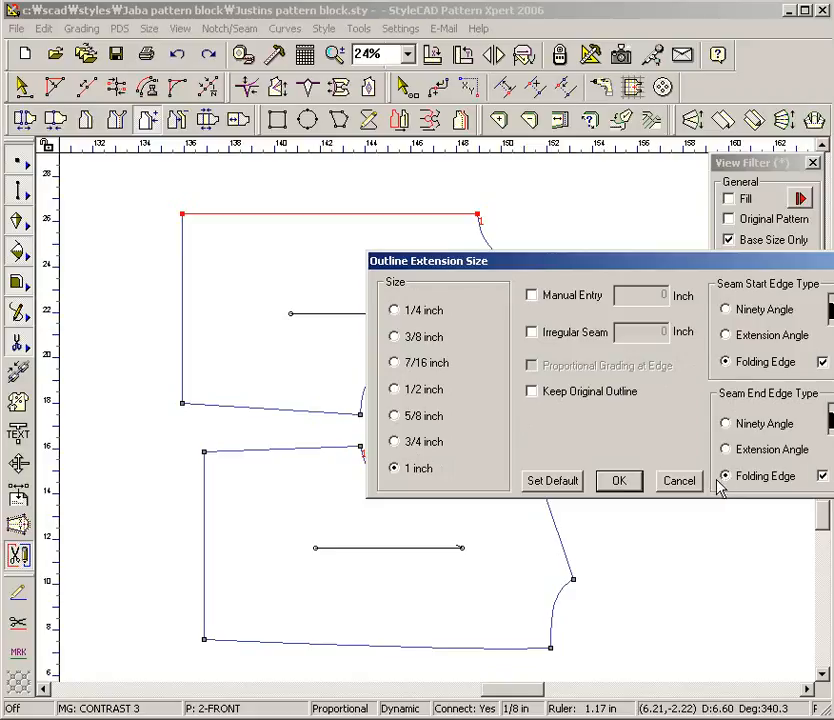
pyautogui.click(620, 482)
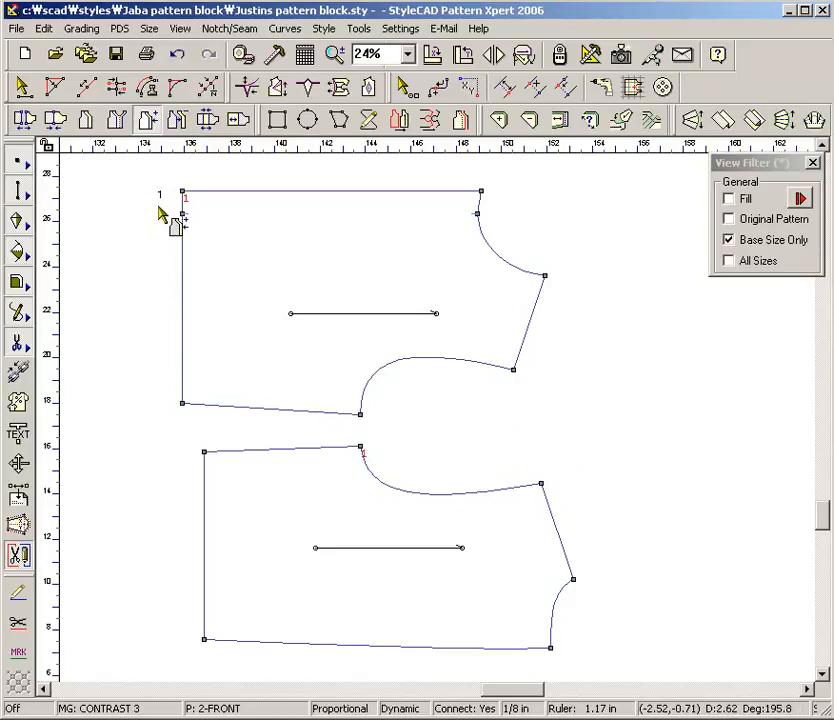
# Extend the front and back hem edges outward by 1 inch, twice on each piece.
pyautogui.click(197, 260)
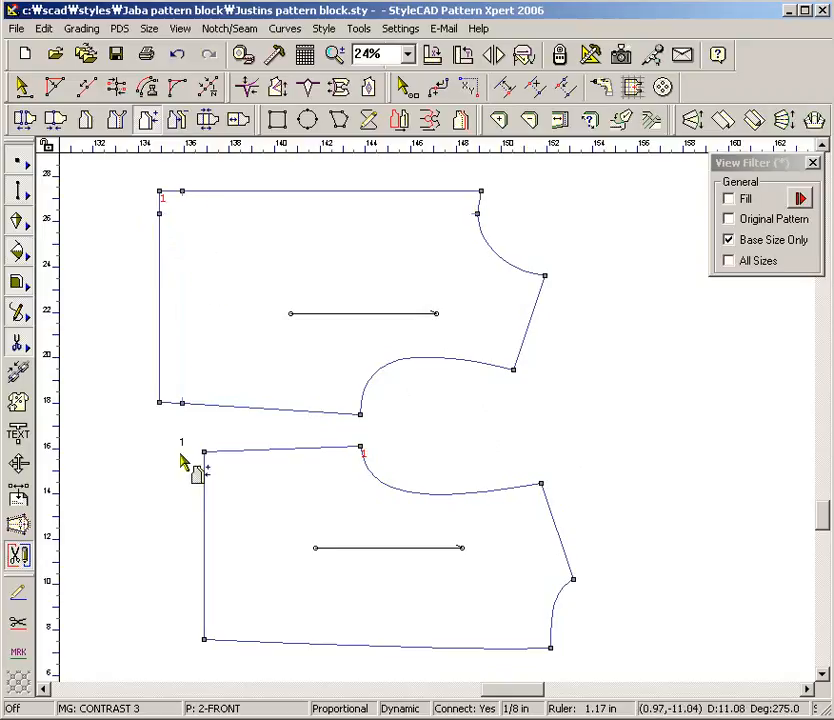
pyautogui.moveTo(224, 554); pyautogui.dragTo(224, 555)
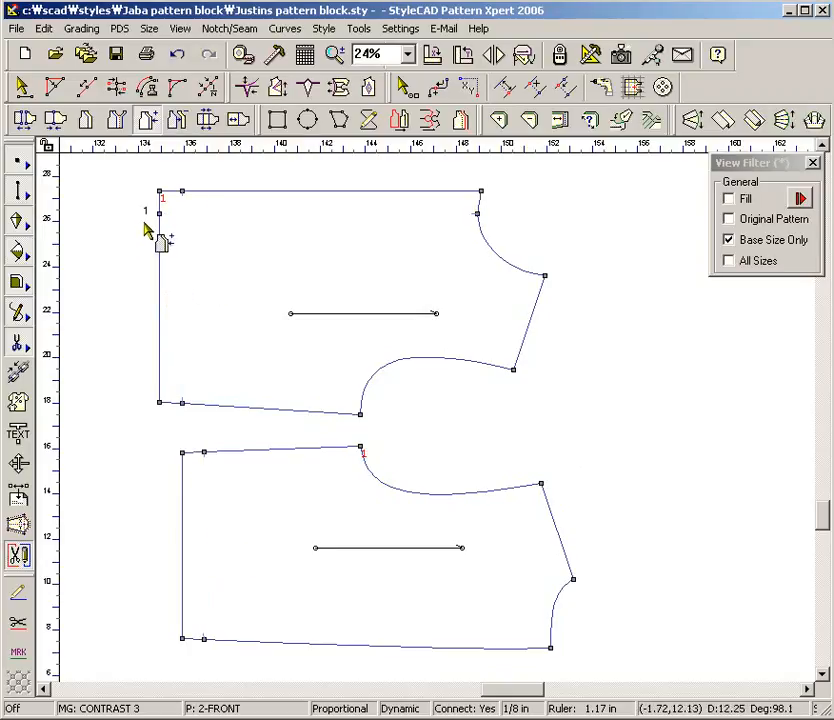
pyautogui.moveTo(145, 203); pyautogui.dragTo(178, 230)
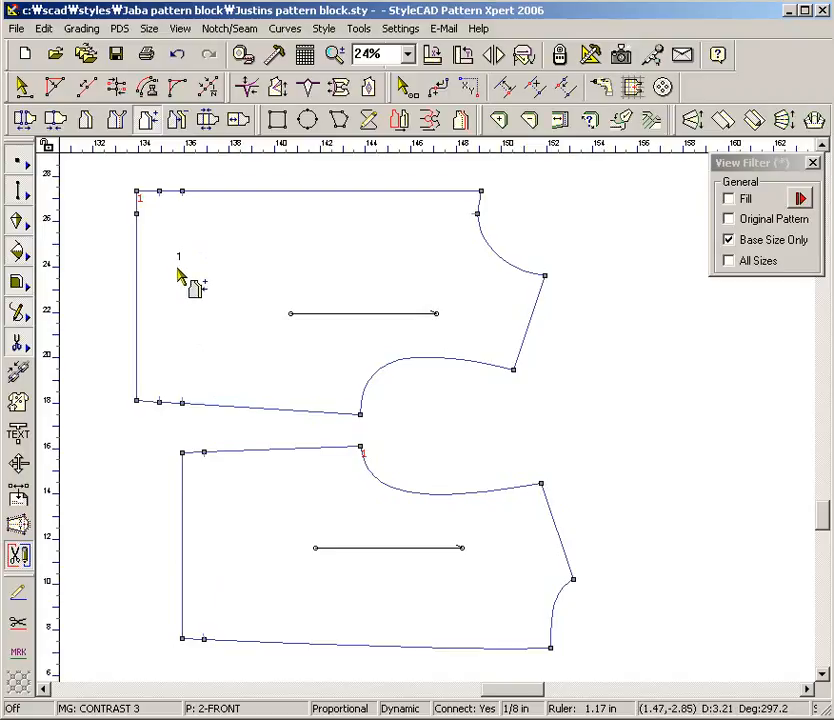
pyautogui.moveTo(167, 493); pyautogui.dragTo(202, 545)
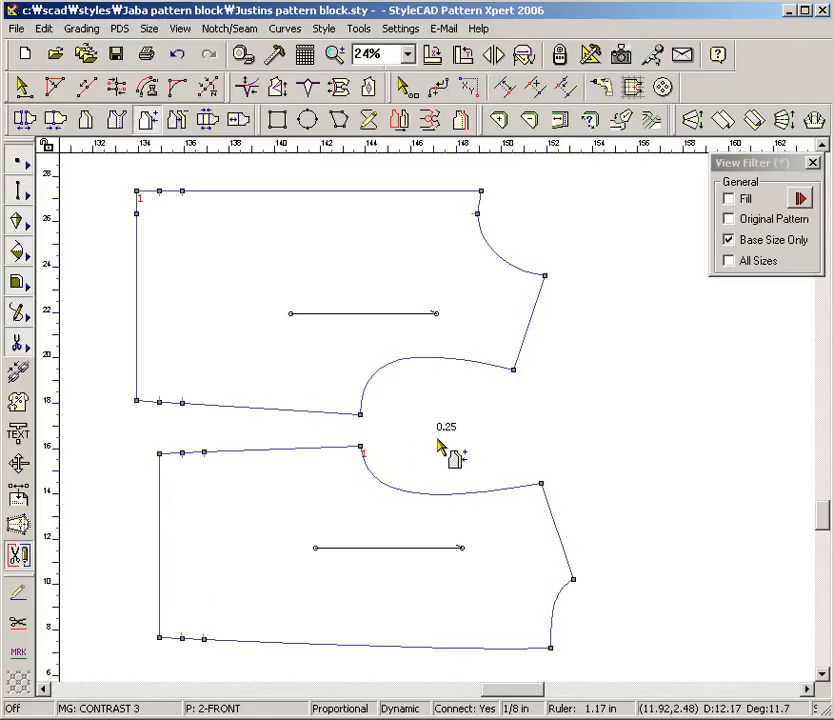
# Extend the necklines and armholes of both the front and back pieces outward by 0.25 inch.
pyautogui.moveTo(473, 218); pyautogui.dragTo(508, 255)
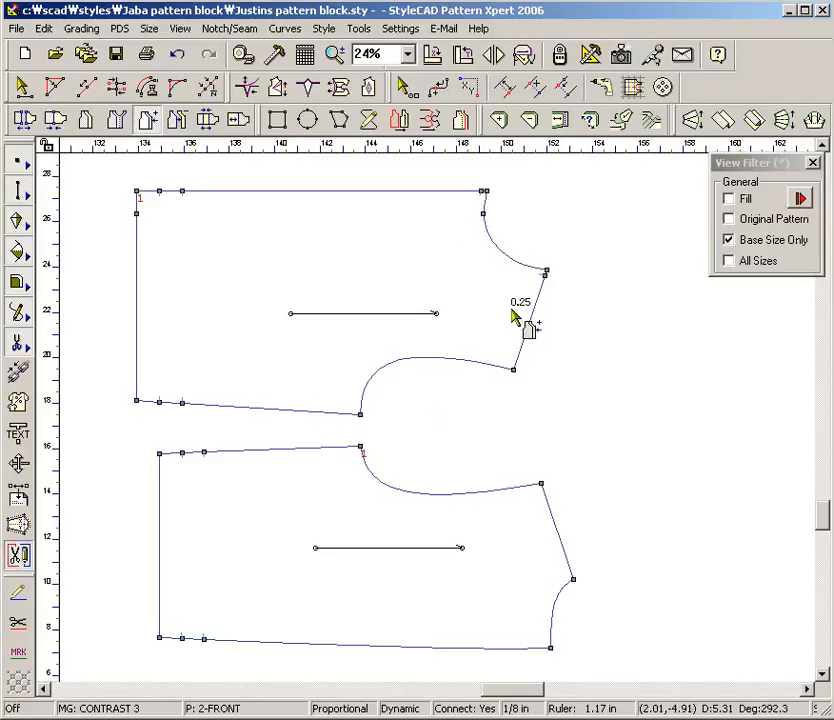
pyautogui.moveTo(548, 606); pyautogui.dragTo(565, 616)
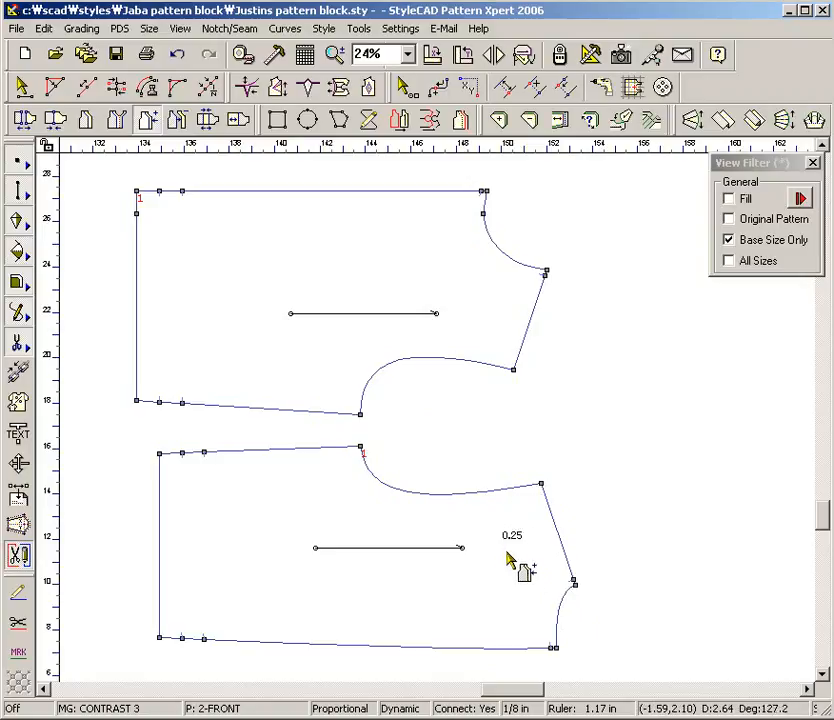
pyautogui.moveTo(471, 442); pyautogui.dragTo(401, 507)
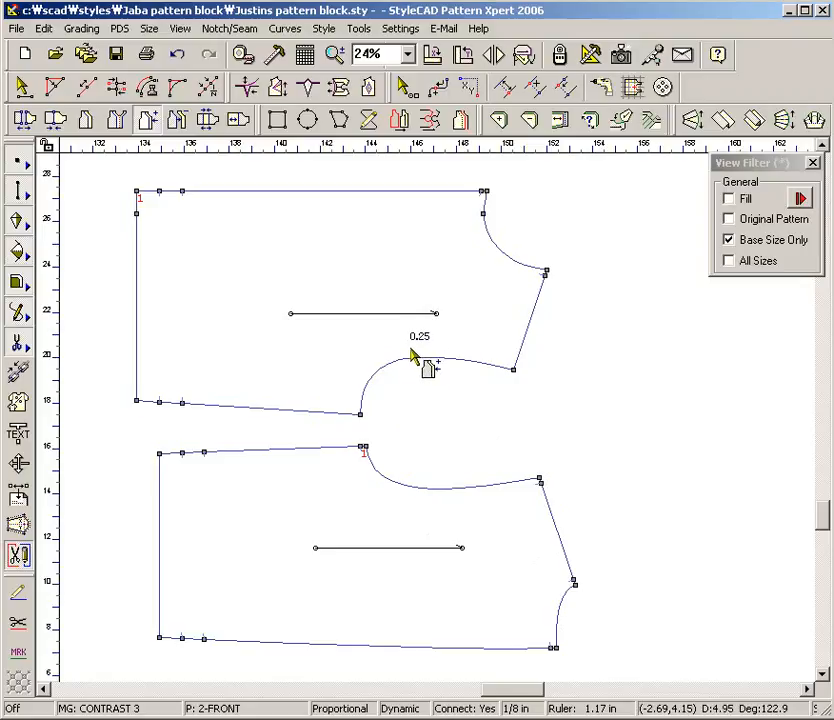
pyautogui.moveTo(410, 339); pyautogui.dragTo(446, 388)
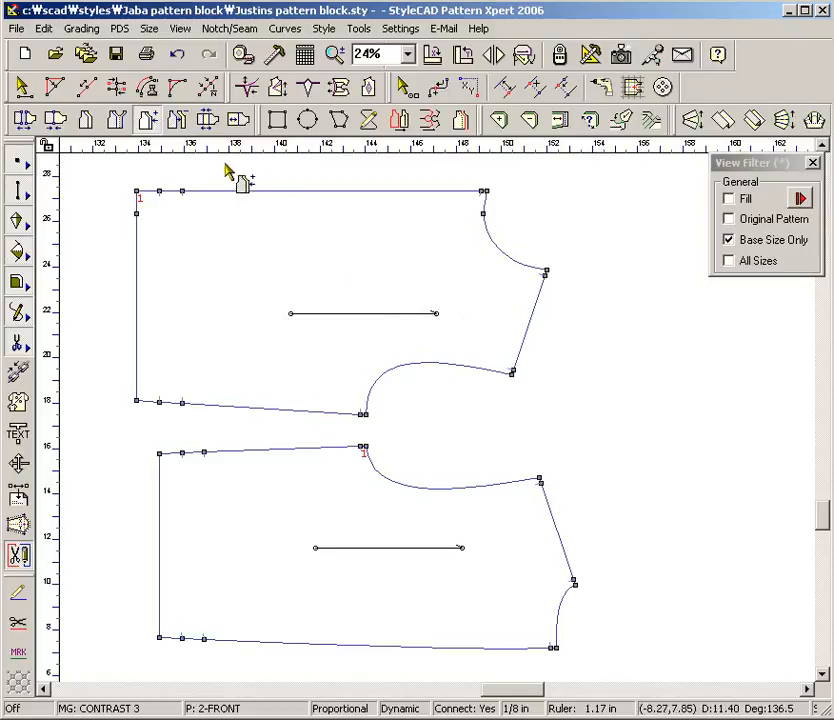
# Reduce the outline at the front and back hem edges by 0.5 inch, twice on each piece.
pyautogui.click(179, 121)
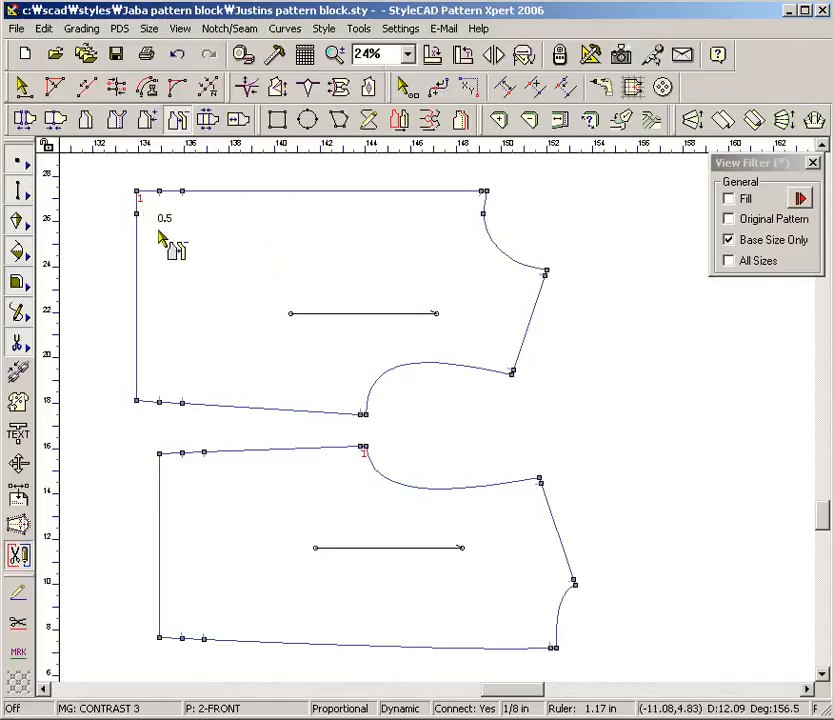
pyautogui.moveTo(125, 210); pyautogui.dragTo(164, 283)
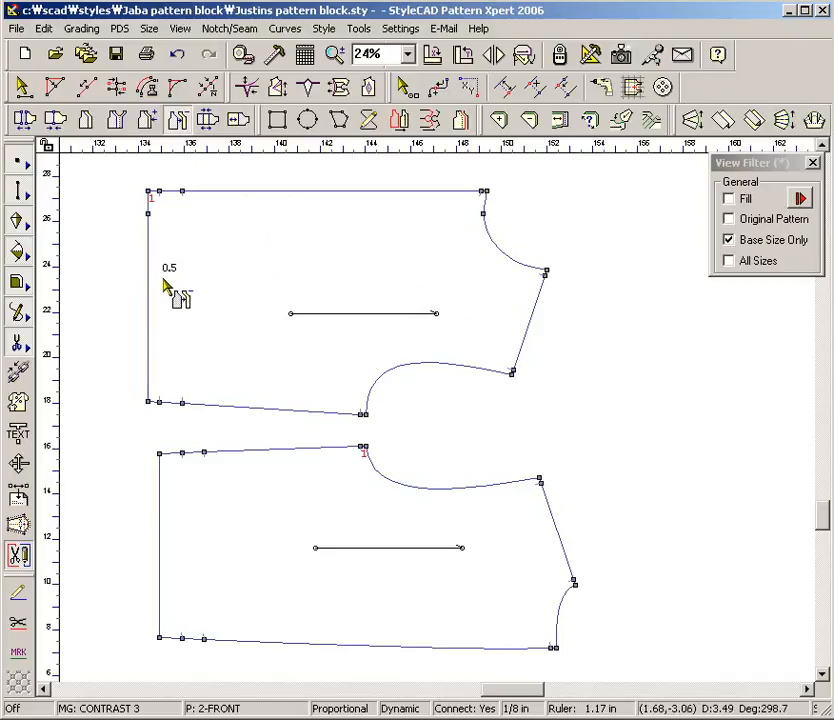
pyautogui.moveTo(143, 490); pyautogui.dragTo(179, 556)
pyautogui.moveTo(137, 211); pyautogui.dragTo(165, 250)
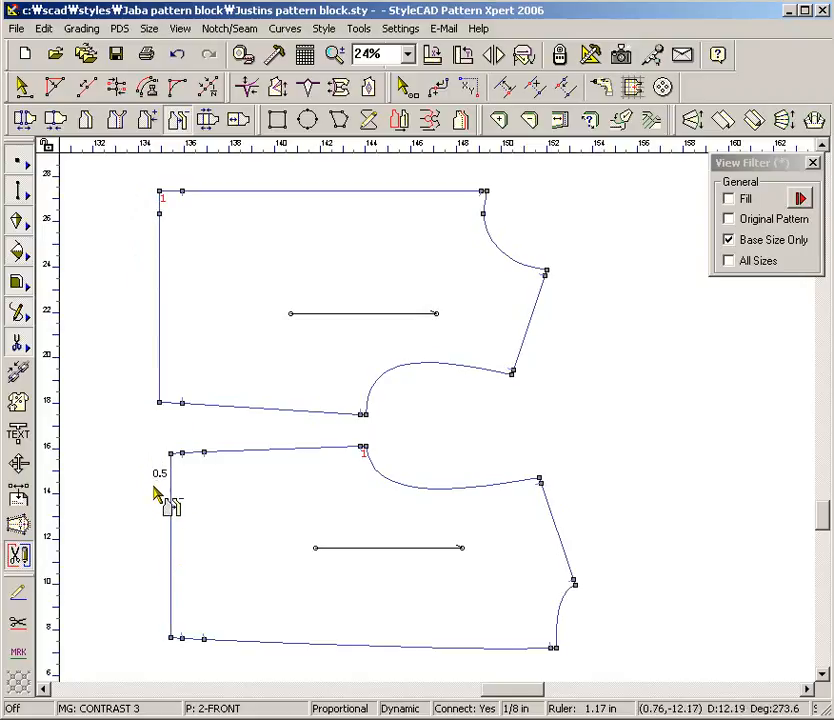
pyautogui.moveTo(164, 510); pyautogui.dragTo(197, 555)
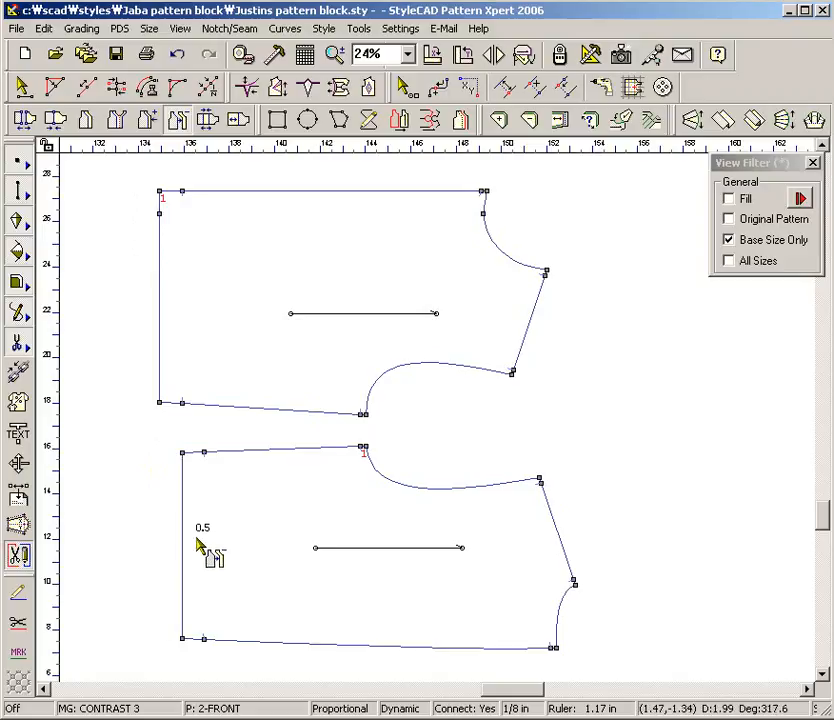
# Reduce the outline at the armholes and necklines of the front and back pieces by 0.5 inch.
pyautogui.moveTo(430, 472); pyautogui.dragTo(460, 505)
pyautogui.moveTo(446, 400); pyautogui.dragTo(397, 350)
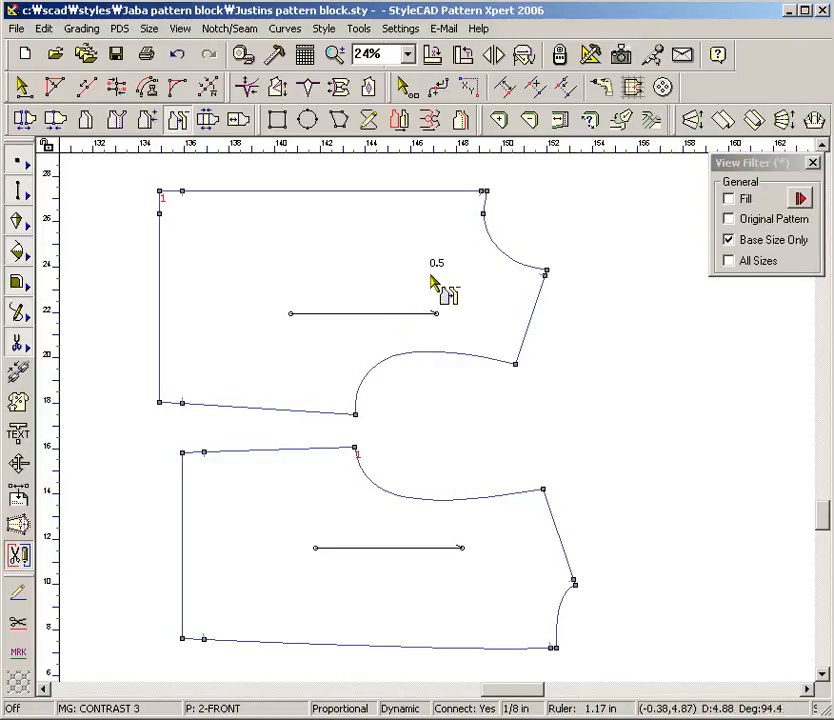
pyautogui.moveTo(467, 209); pyautogui.dragTo(503, 247)
pyautogui.moveTo(540, 602); pyautogui.dragTo(576, 629)
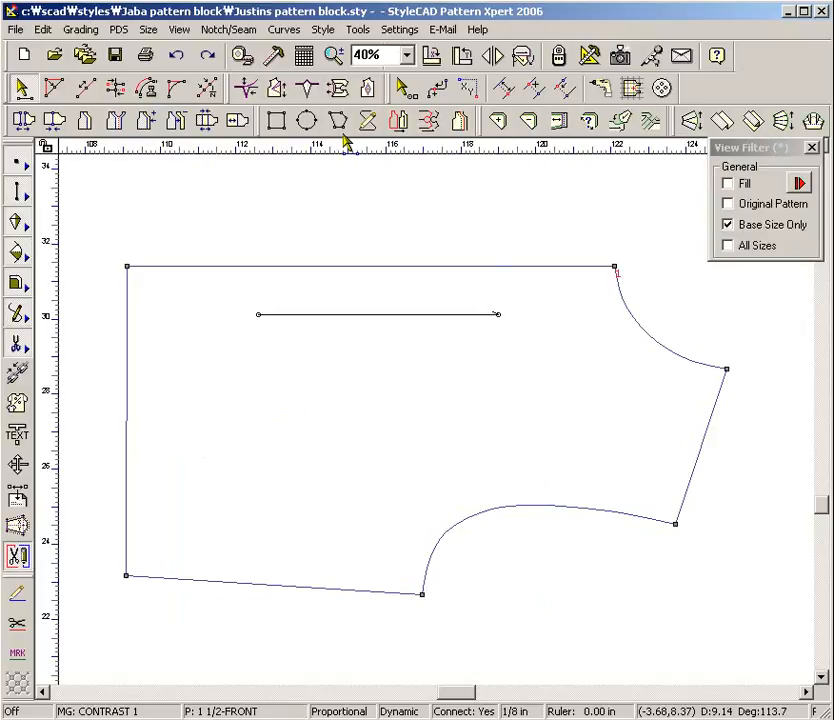
# Place a horizontal guideline on the front's centre edge and a vertical guideline through the neck-shoulder point.
pyautogui.moveTo(346, 142); pyautogui.dragTo(344, 267)
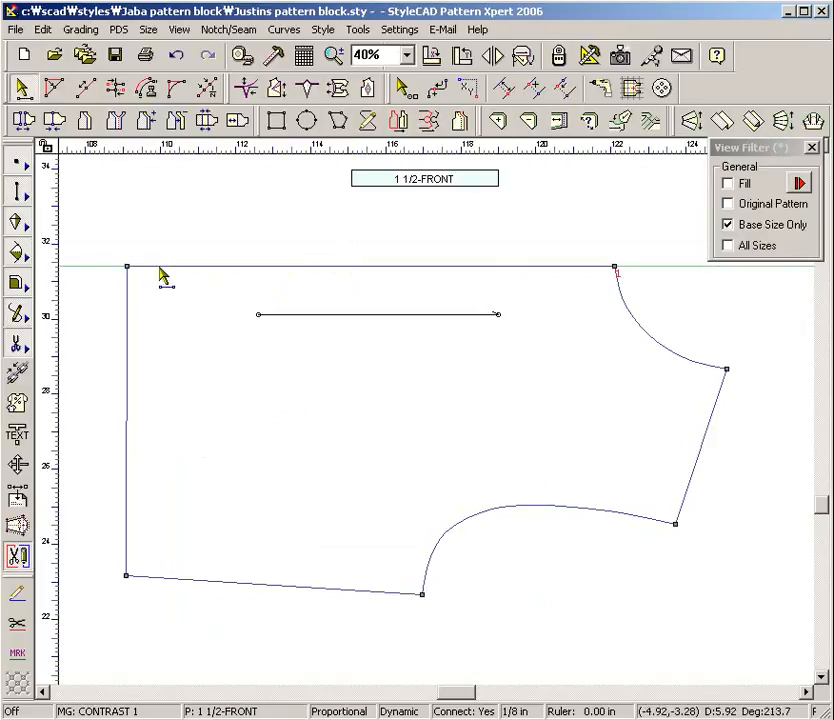
pyautogui.moveTo(48, 263); pyautogui.dragTo(728, 364)
pyautogui.moveTo(700, 320); pyautogui.dragTo(741, 350)
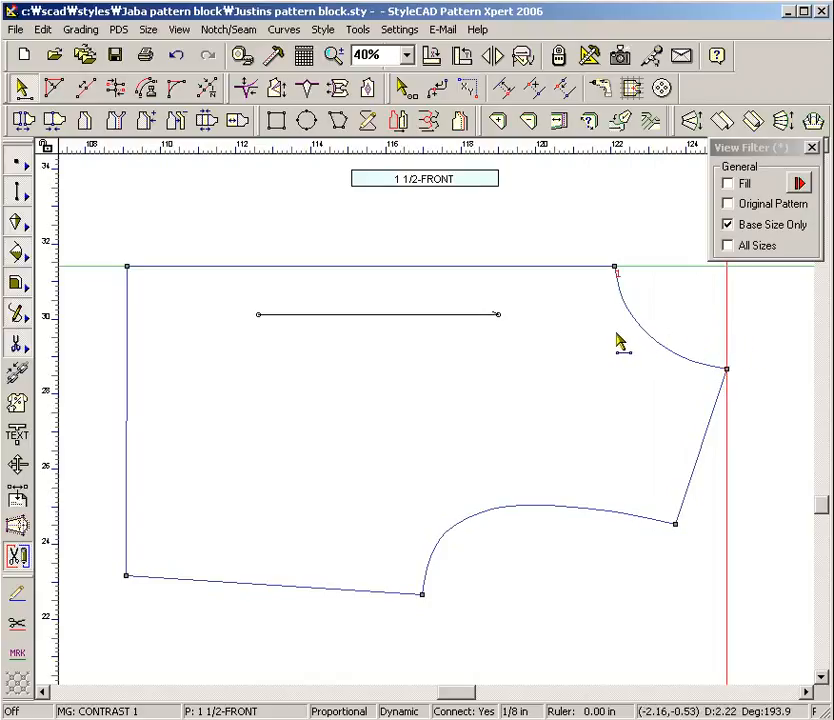
# Add parallel guidelines 9.5 inches from the vertical guideline towards the hem and 3.5 inches inside the centre edge guideline.
pyautogui.write('9.5')
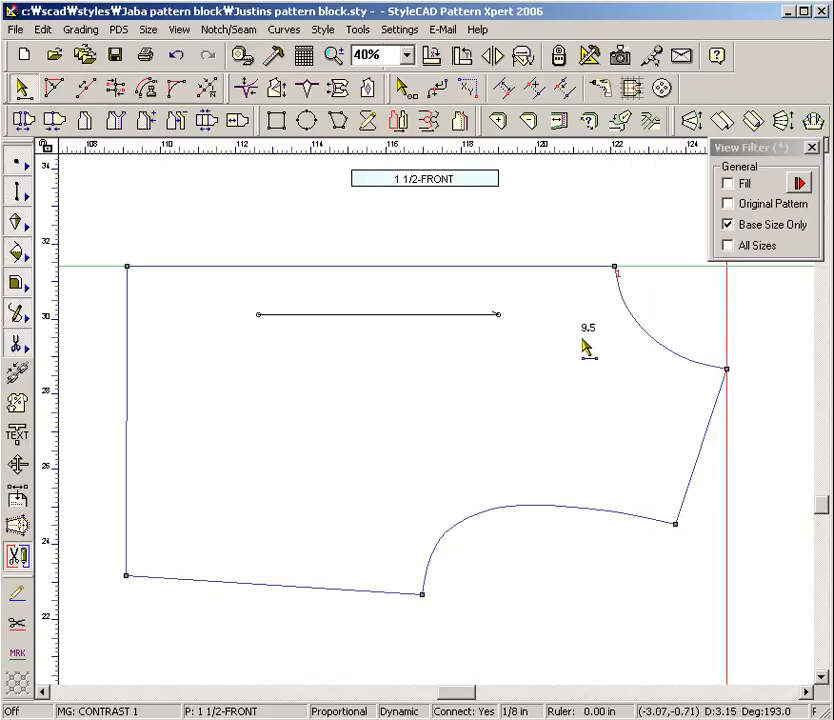
pyautogui.press('Return')
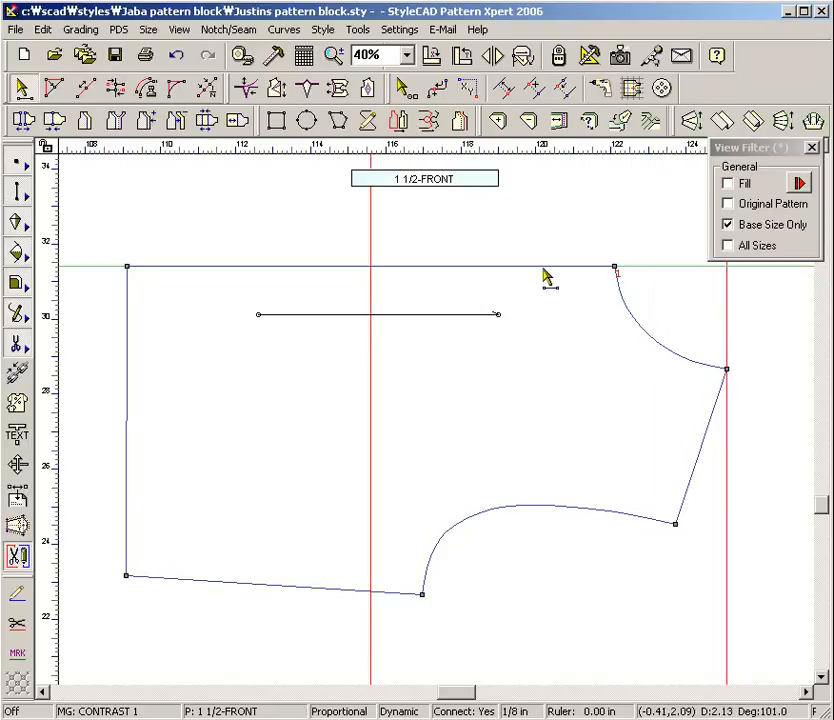
pyautogui.moveTo(644, 261); pyautogui.dragTo(577, 297)
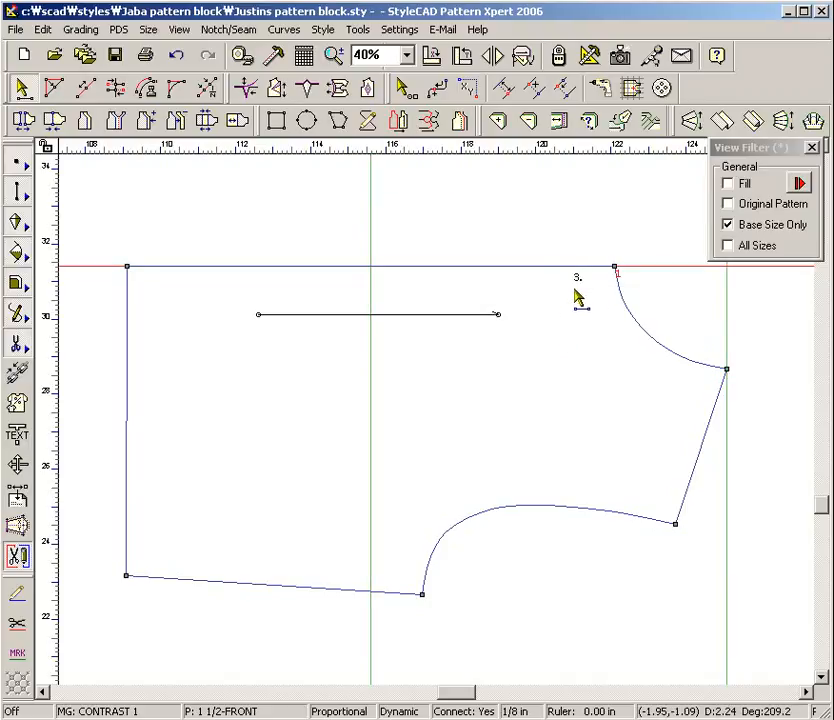
pyautogui.write('3.5')
pyautogui.press('Return')
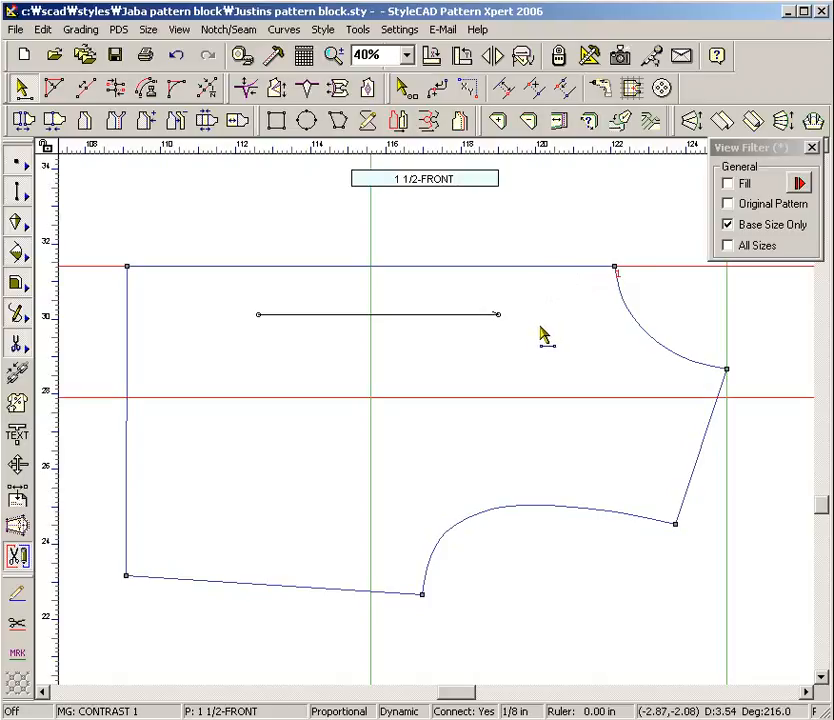
# Place an internal point mark where the two offset guidelines cross, and delete all the guidelines.
pyautogui.click(632, 88)
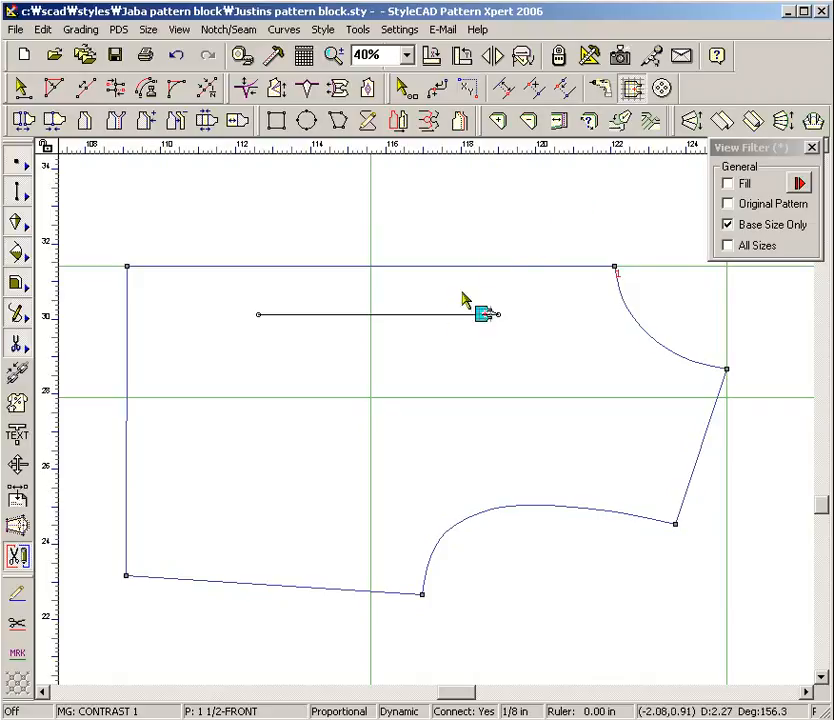
pyautogui.click(370, 397)
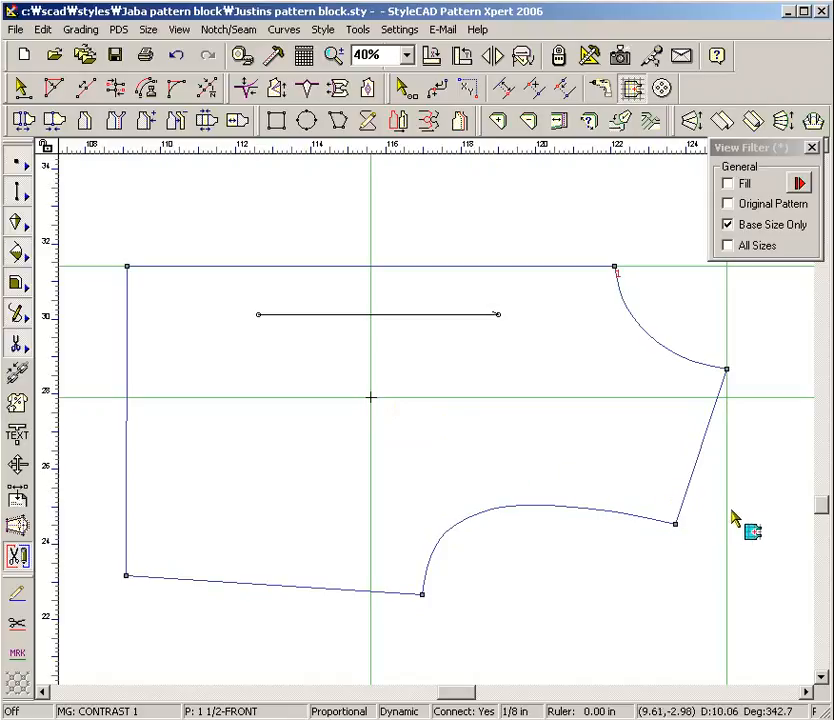
pyautogui.moveTo(760, 515); pyautogui.dragTo(306, 228)
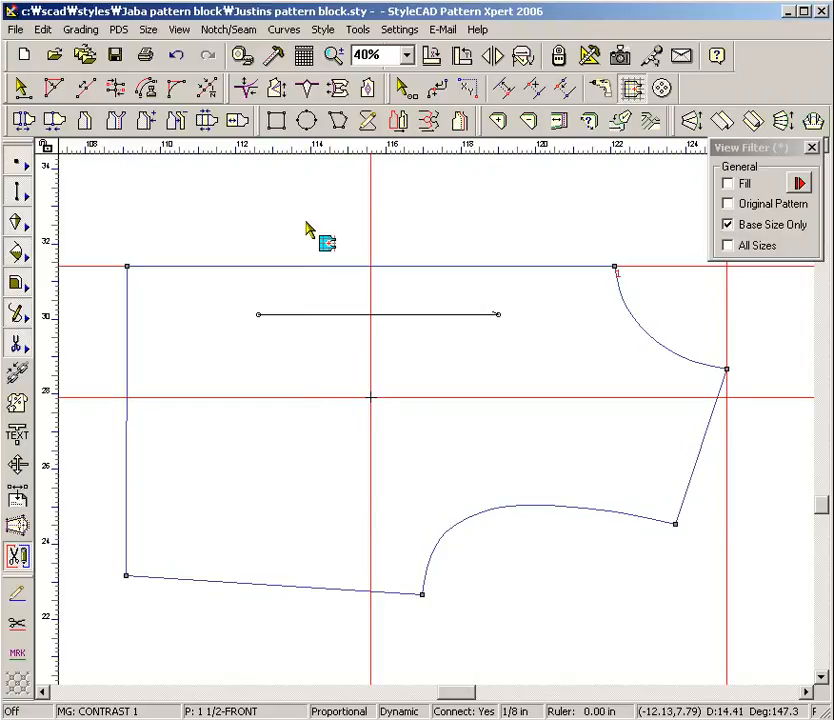
pyautogui.press('Delete')
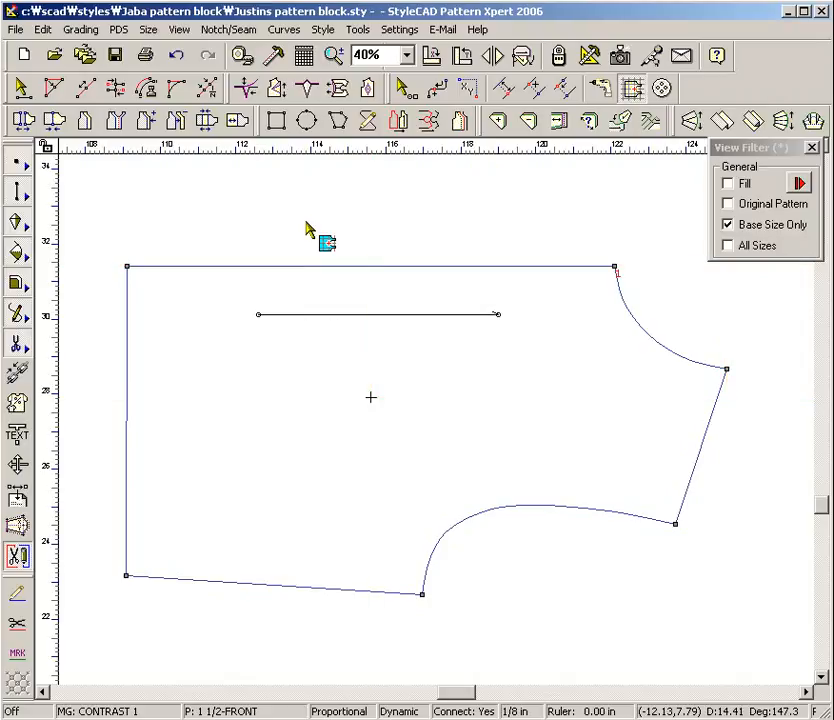
# Add an angled guideline from the front's neck-shoulder point to the centre edge, and move it parallel into the piece.
pyautogui.click(298, 146)
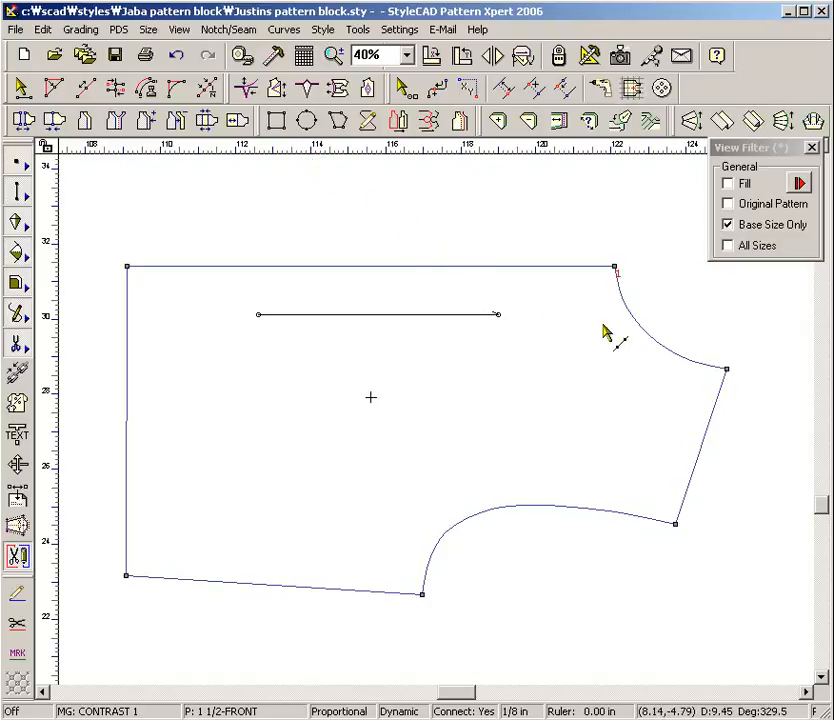
pyautogui.click(727, 370)
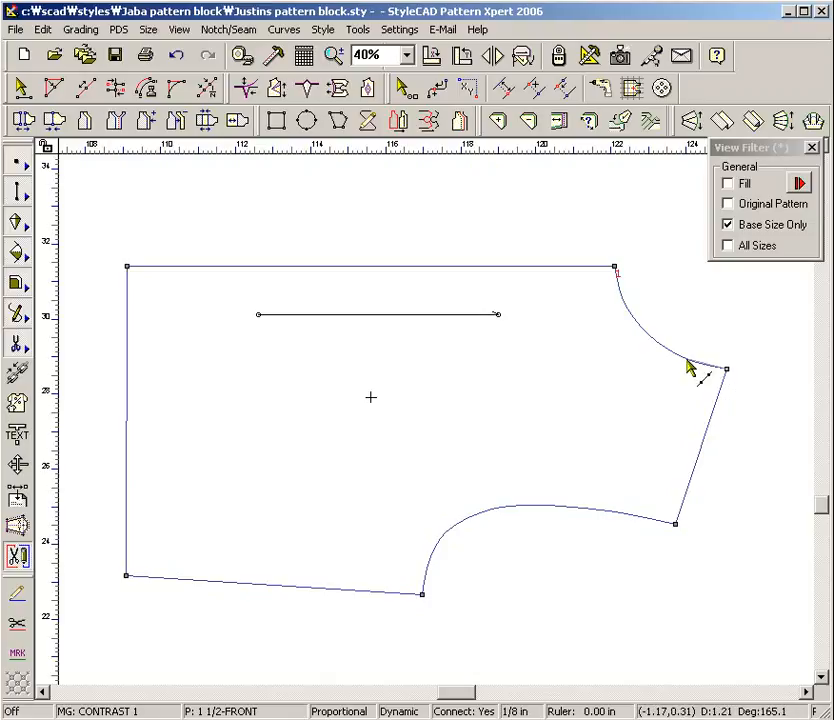
pyautogui.click(505, 270)
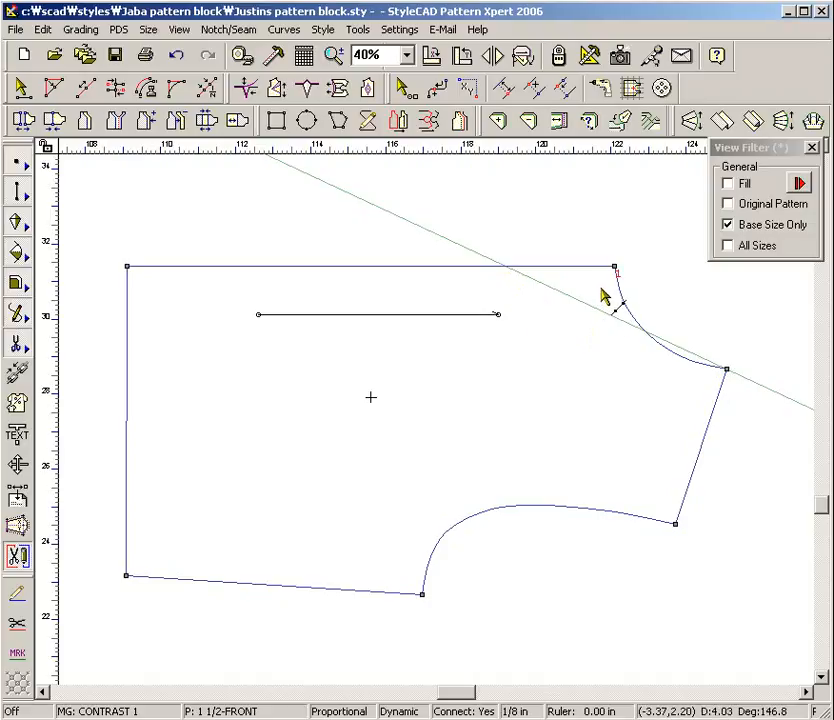
pyautogui.click(562, 329)
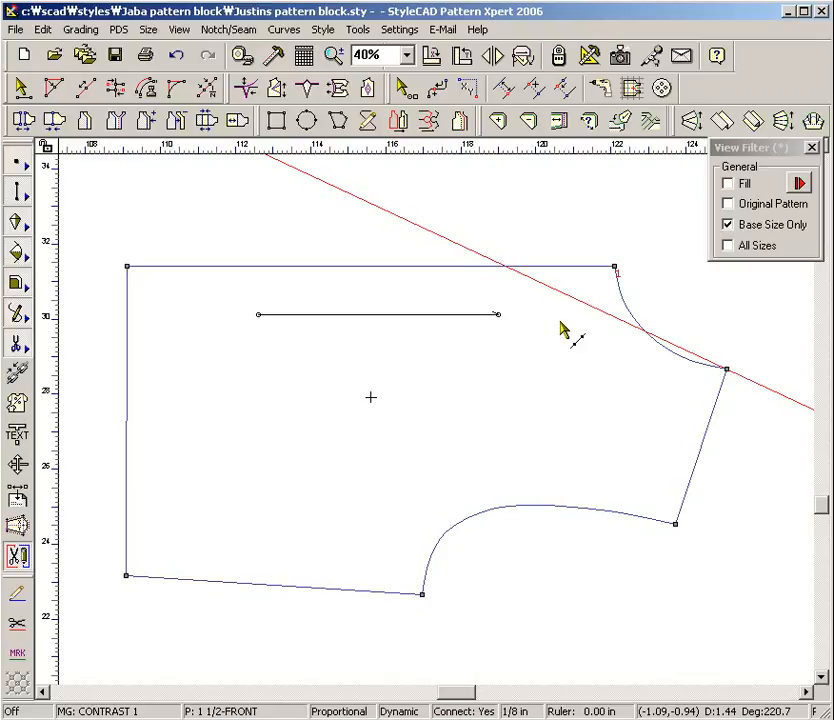
pyautogui.click(537, 369)
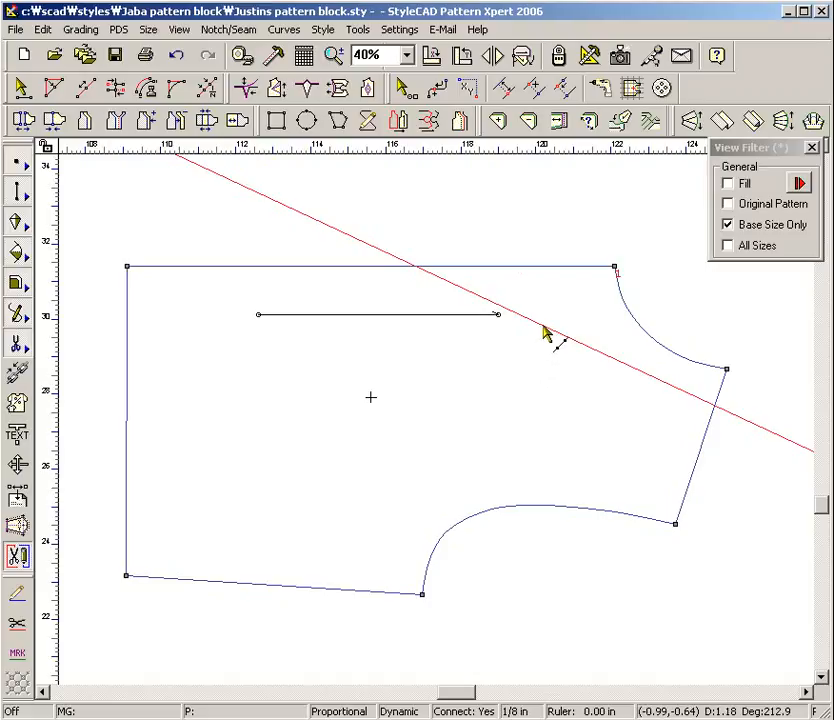
# Cut the front along the angled guideline and move the separated neckline piece away from the body.
pyautogui.rightClick(545, 333)
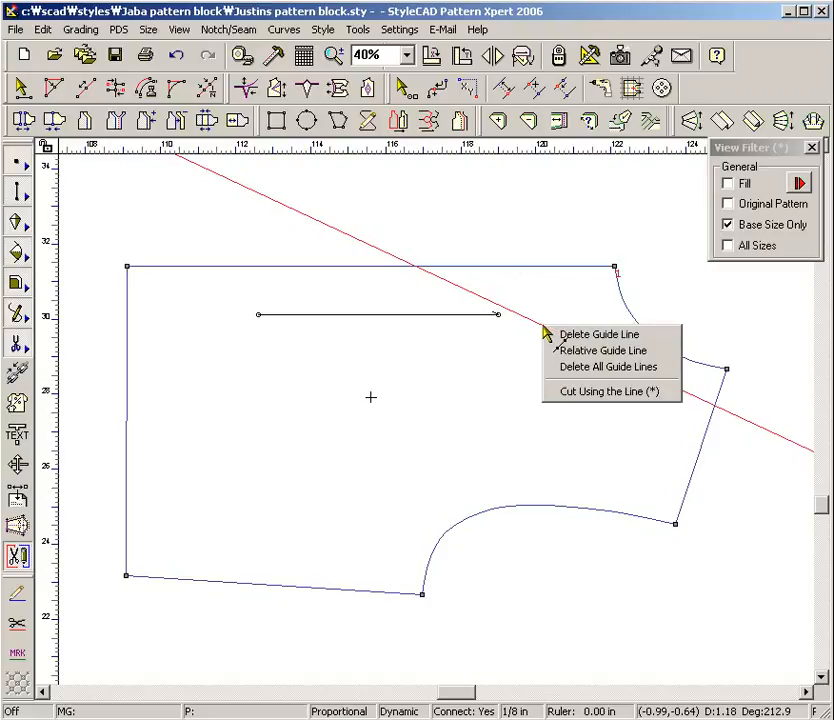
pyautogui.click(571, 393)
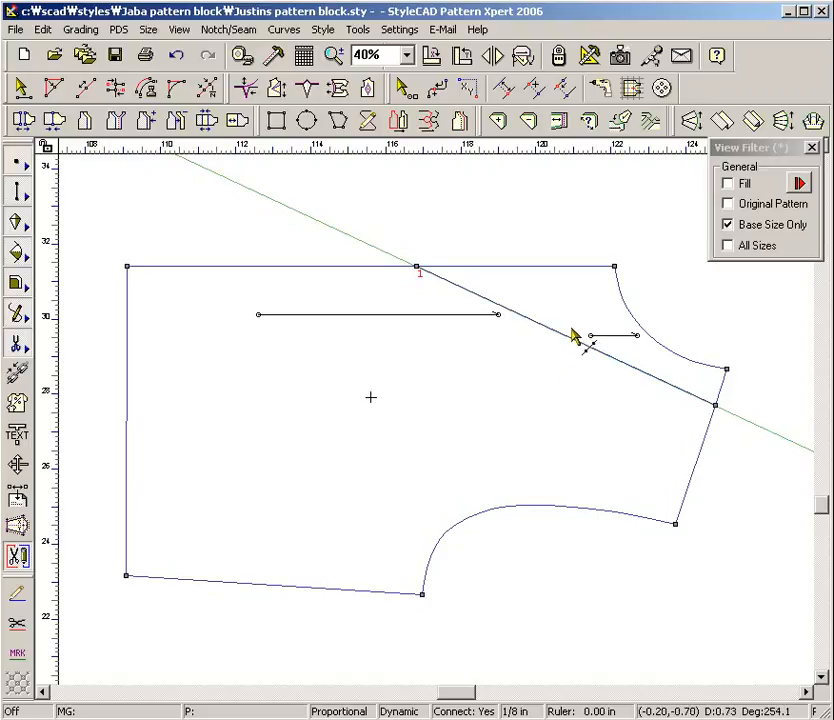
pyautogui.moveTo(575, 331); pyautogui.dragTo(587, 313)
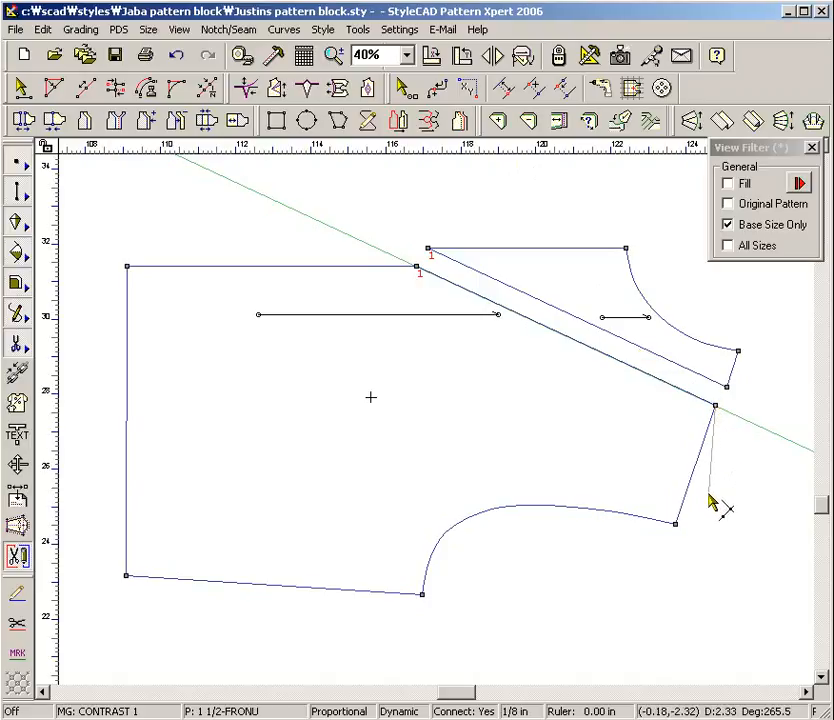
# Move the front's shoulder tip 0.25 inch inwards along the shoulder, using guidelines squared to the shoulder line and a parallel offset guideline.
pyautogui.click(676, 524)
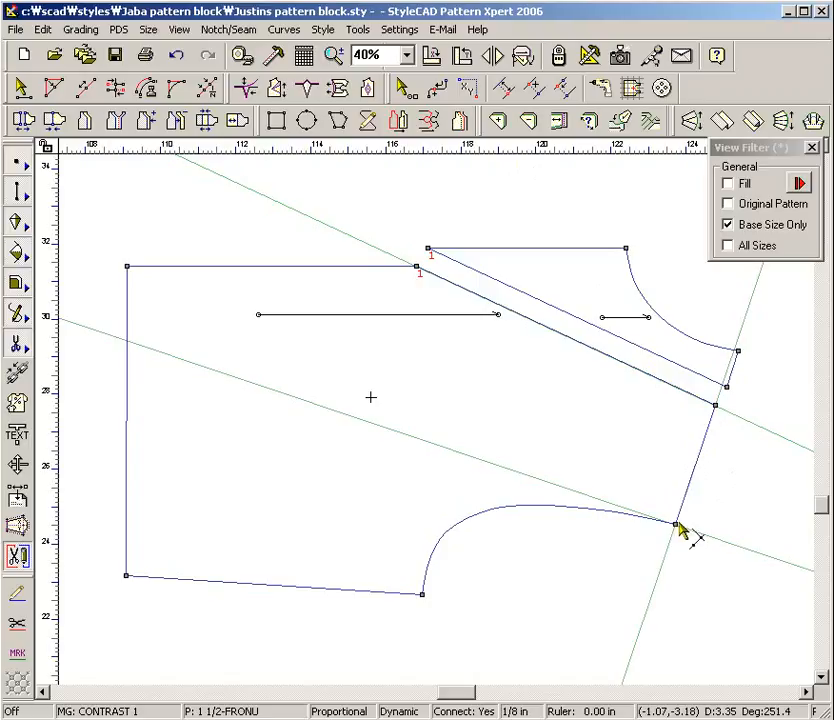
pyautogui.moveTo(726, 524); pyautogui.dragTo(701, 556)
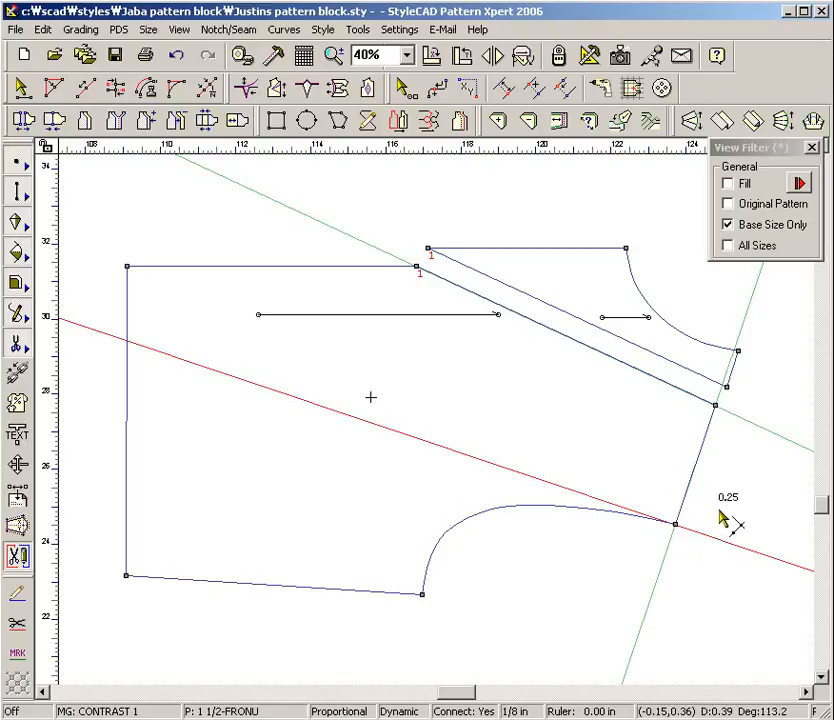
pyautogui.click(724, 517)
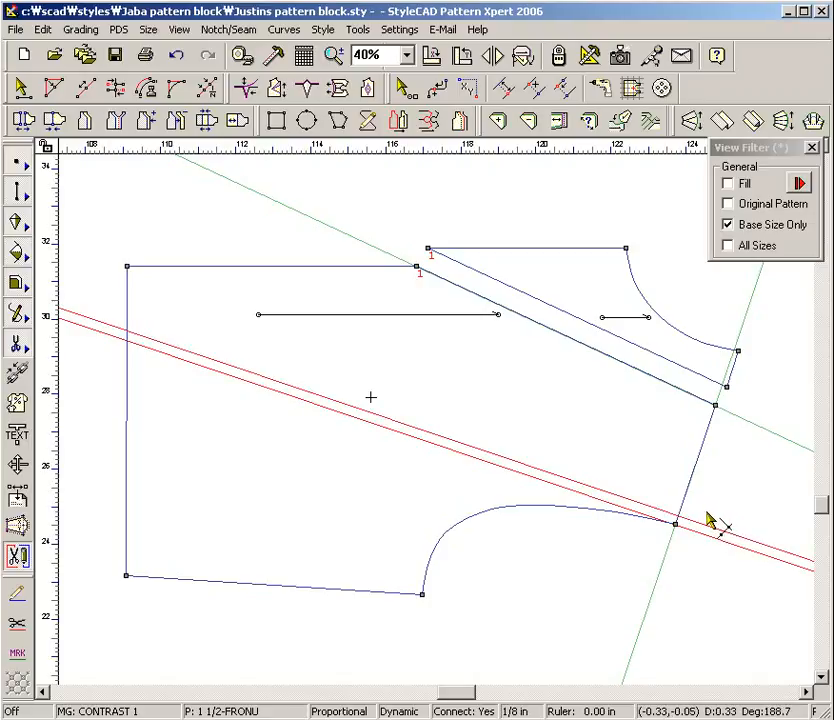
pyautogui.click(410, 96)
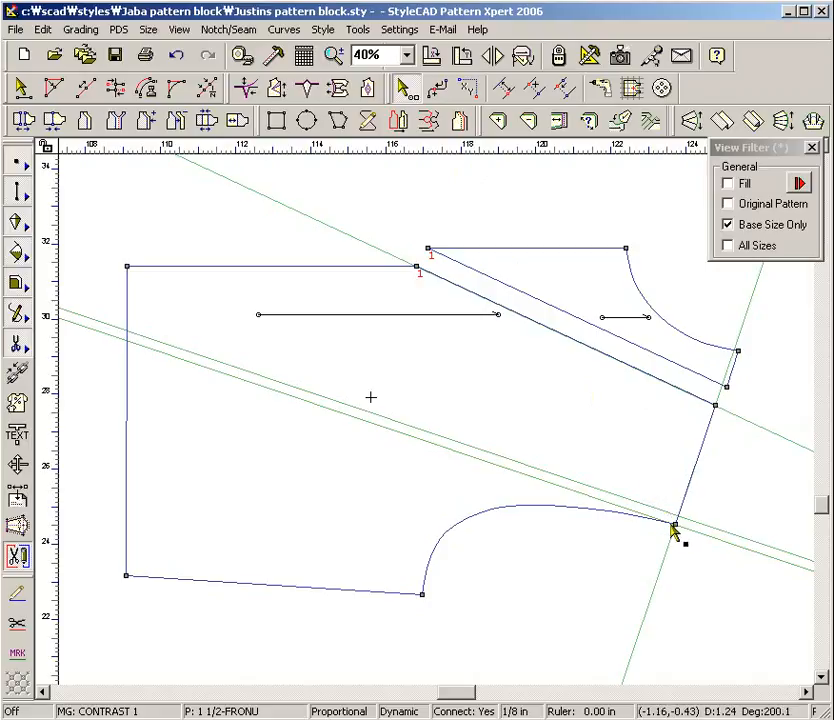
pyautogui.moveTo(675, 526); pyautogui.dragTo(678, 517)
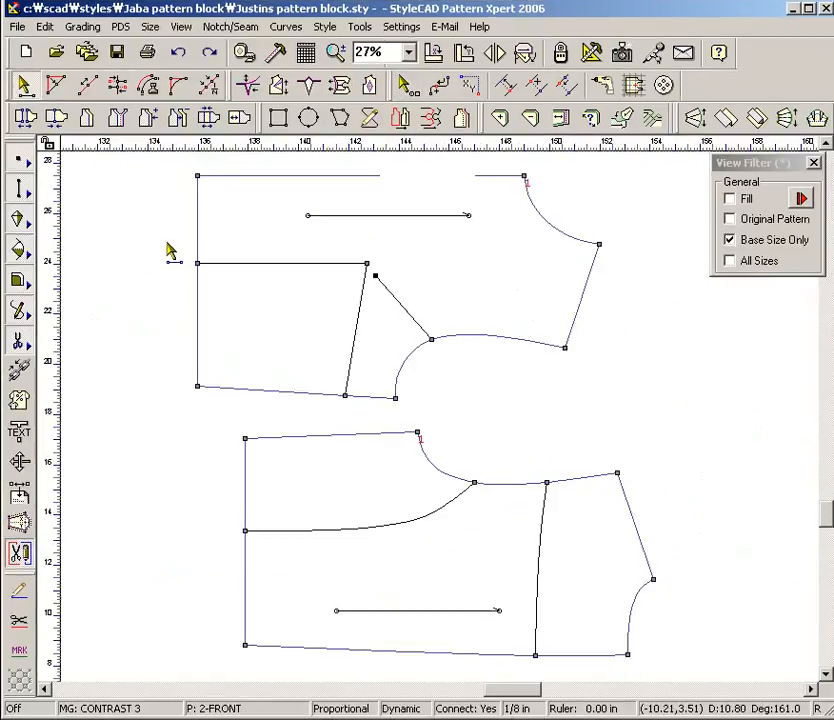
# Open 1-inch darts along the front's internal lines at the hem and at the side seam.
pyautogui.moveTo(168, 246); pyautogui.dragTo(253, 300)
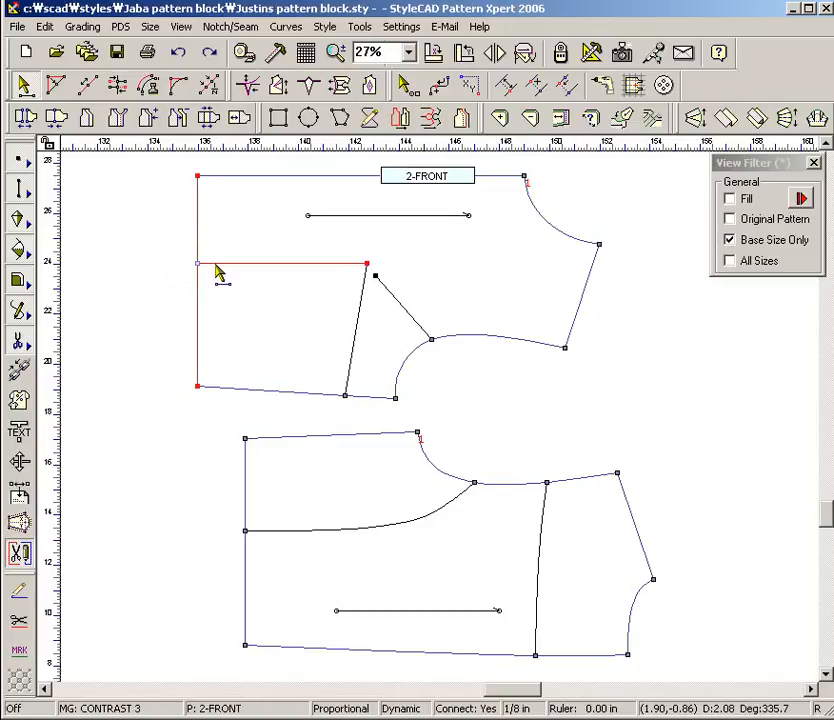
pyautogui.click(216, 264)
pyautogui.moveTo(314, 366); pyautogui.dragTo(372, 420)
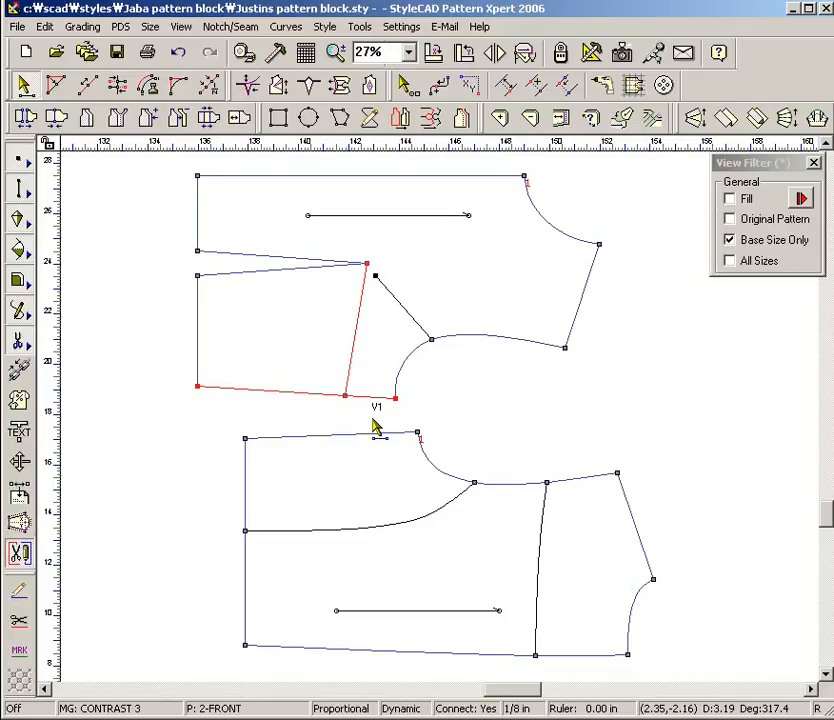
pyautogui.click(350, 370)
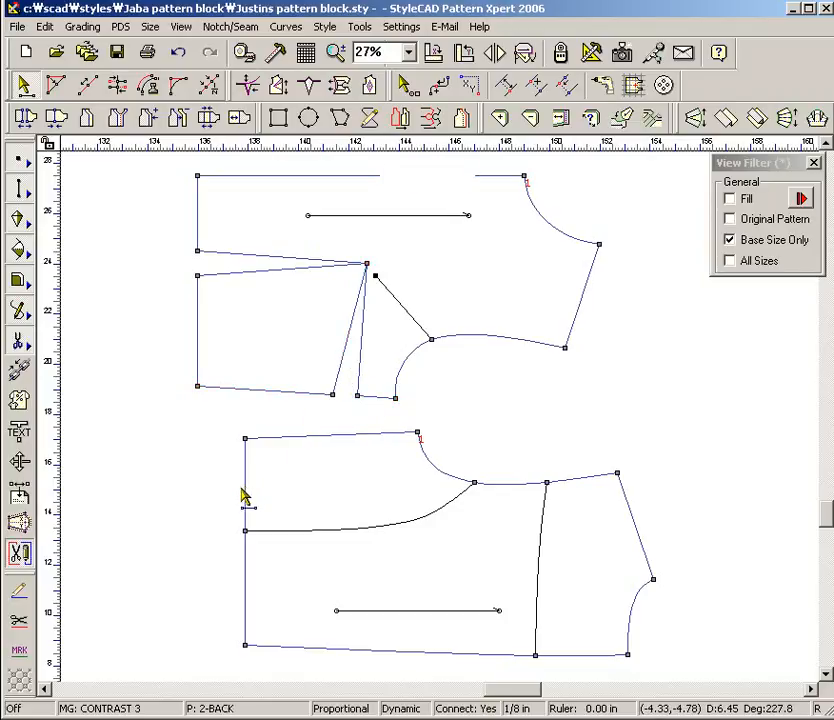
# Open a 1-inch dart along the back's curved hem line and a 0.375-inch dart along its yoke line at the armhole.
pyautogui.moveTo(215, 520); pyautogui.dragTo(299, 559)
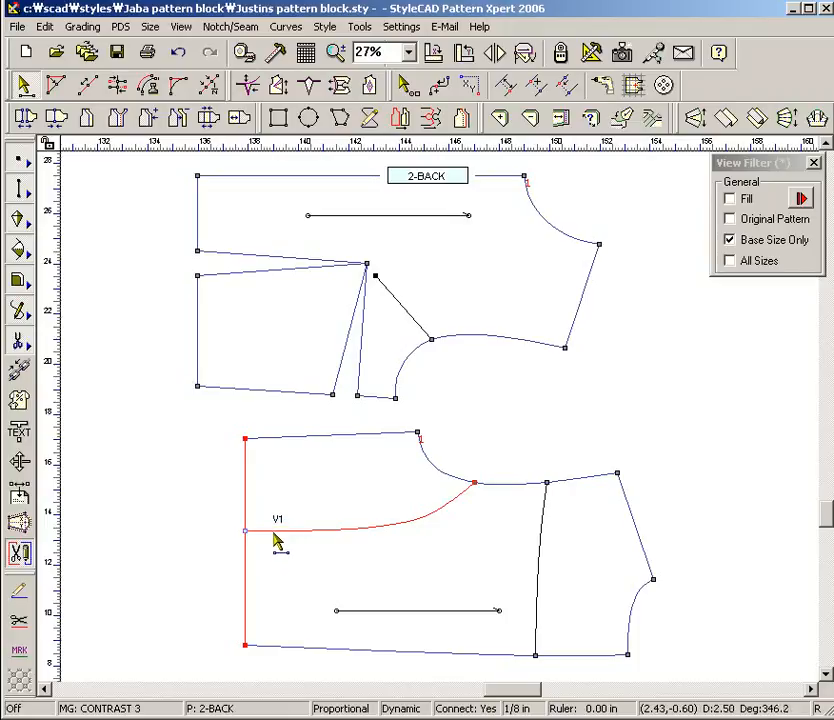
pyautogui.click(277, 540)
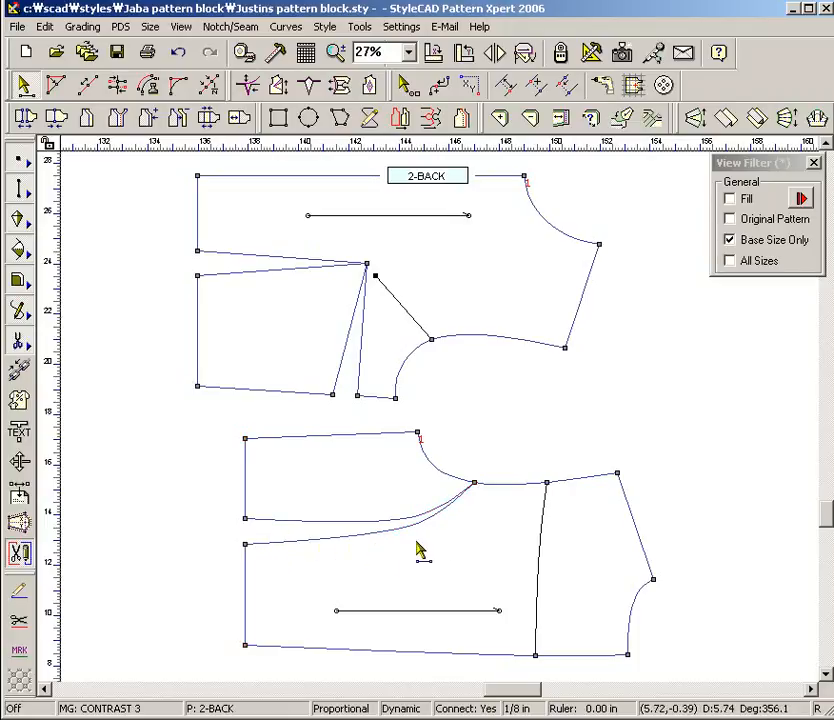
pyautogui.moveTo(525, 484); pyautogui.dragTo(573, 545)
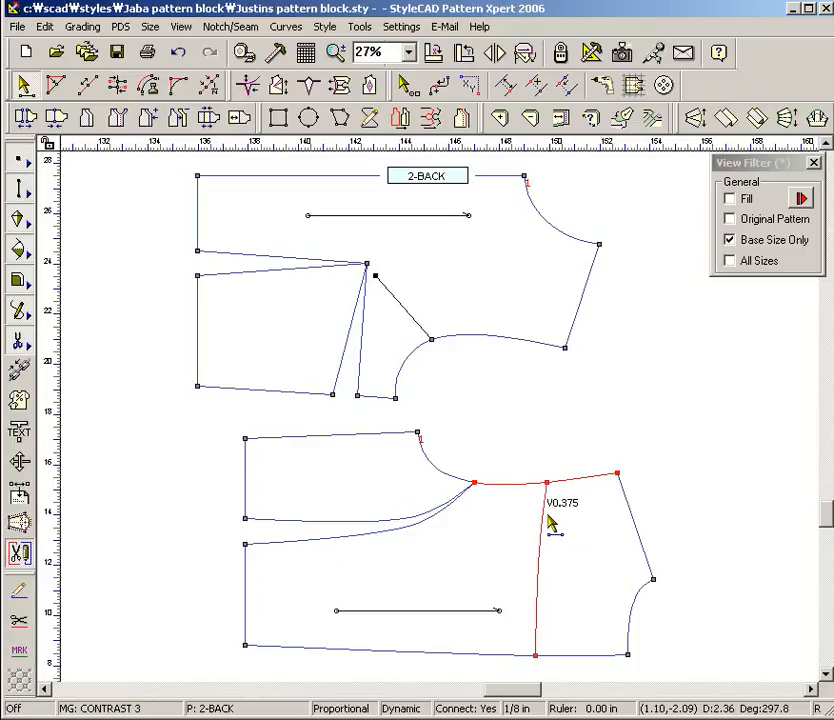
pyautogui.click(542, 514)
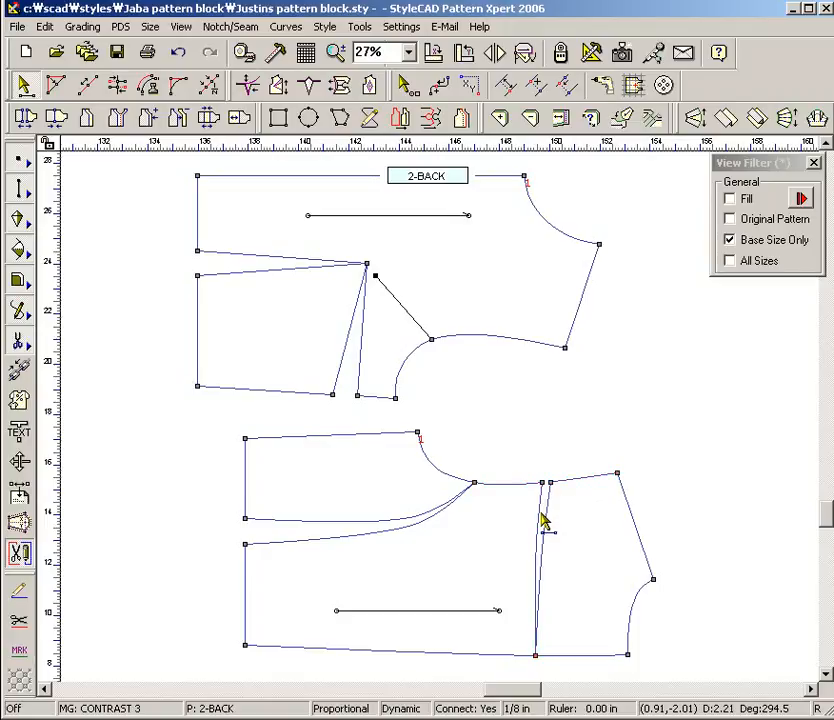
# Transfer the whole hem dart of the front into its side-seam dart.
pyautogui.click(281, 90)
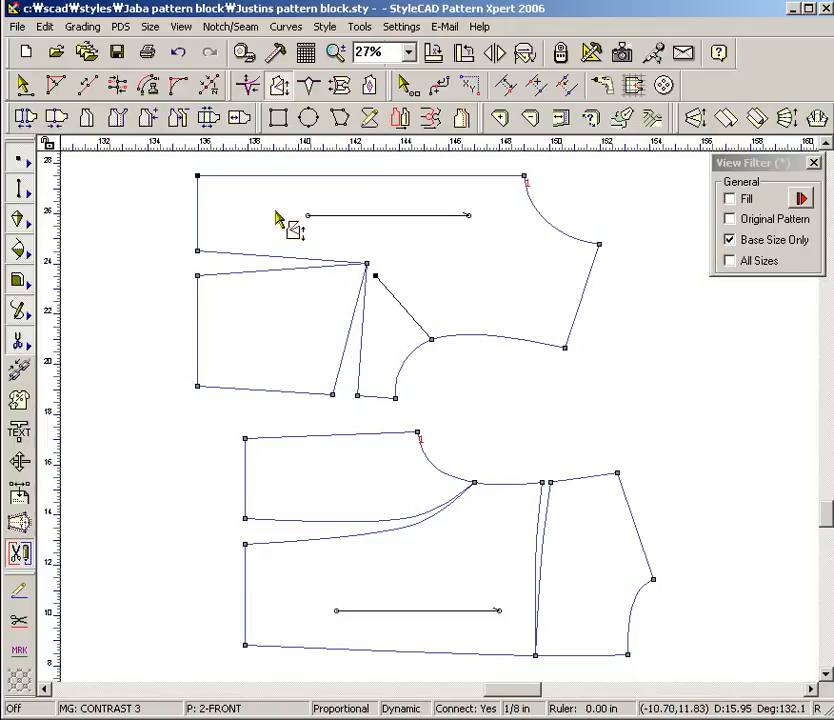
pyautogui.moveTo(259, 232); pyautogui.dragTo(383, 380)
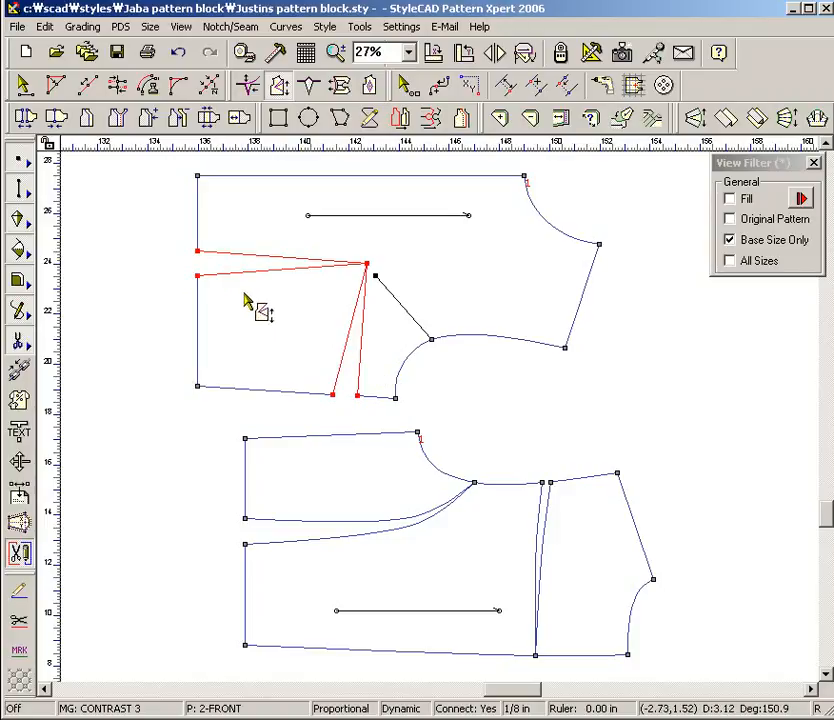
pyautogui.moveTo(220, 277); pyautogui.dragTo(218, 258)
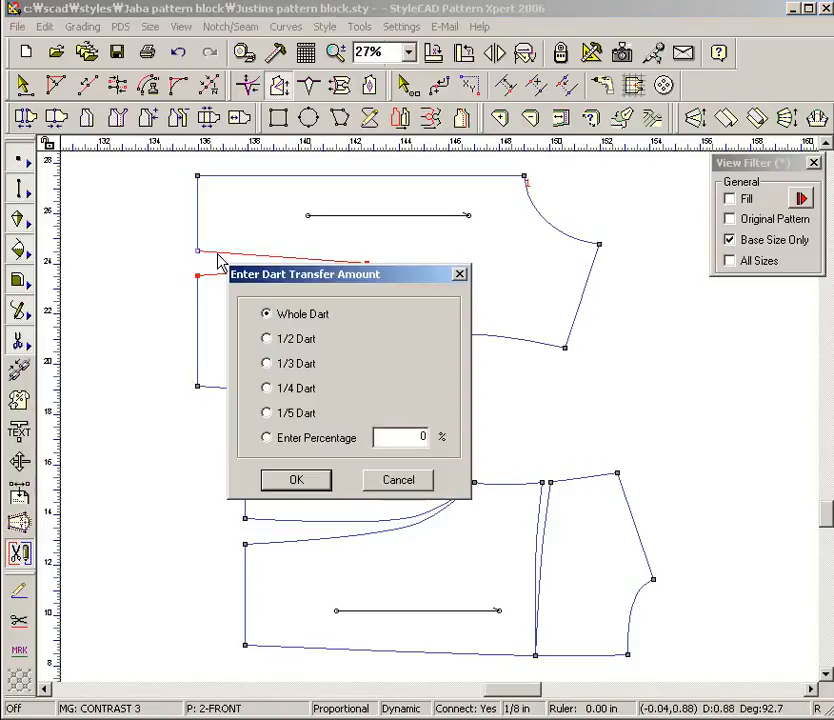
pyautogui.click(290, 481)
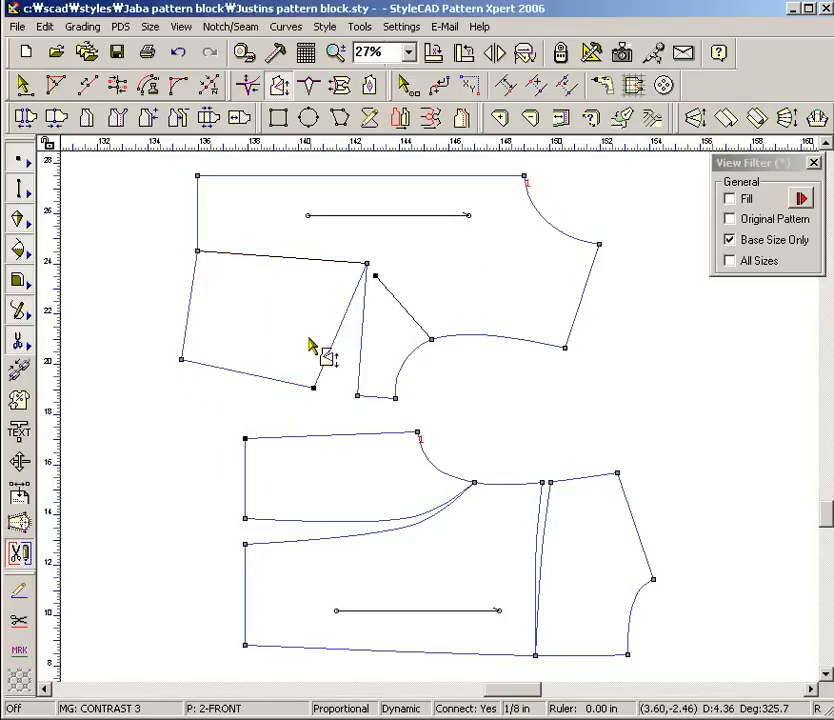
# Transfer the whole side-seam dart of the front to the internal line at the armhole.
pyautogui.click(428, 331)
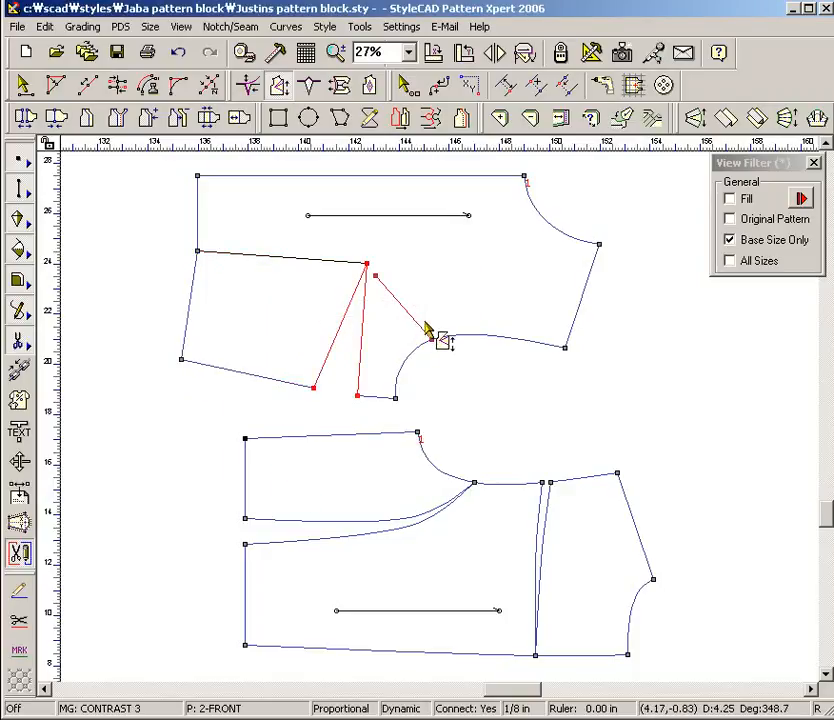
pyautogui.click(324, 381)
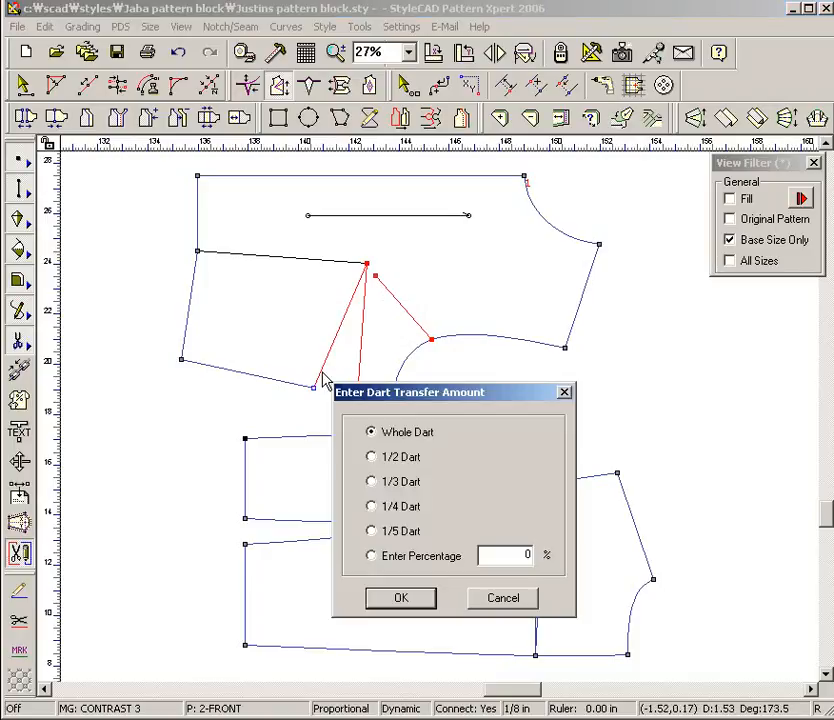
pyautogui.click(400, 607)
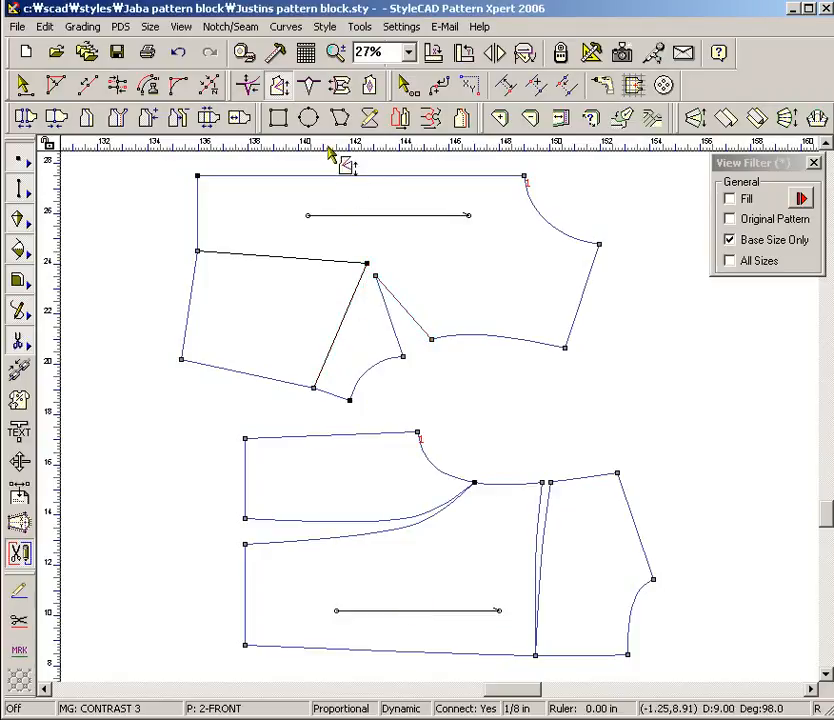
# Try to cap the front's armhole dart by folding from the side-seam leg towards the shoulder-side leg, and undo it.
pyautogui.click(311, 86)
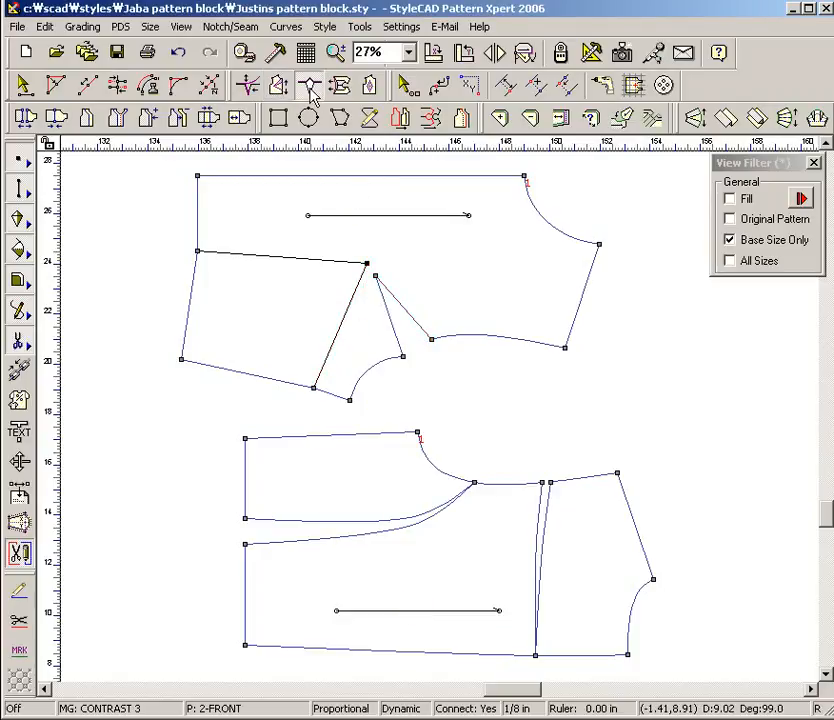
pyautogui.moveTo(370, 307); pyautogui.dragTo(449, 377)
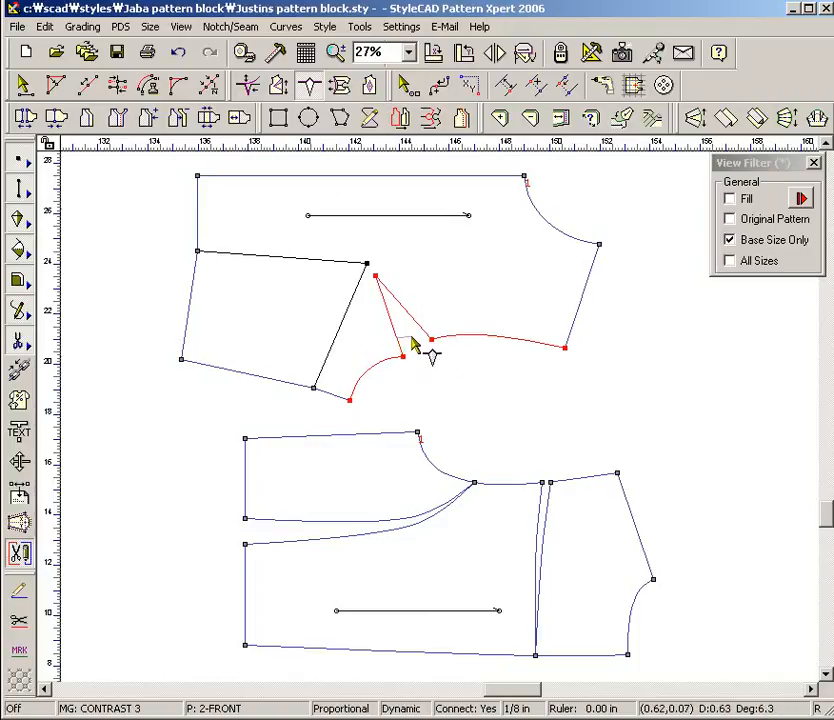
pyautogui.click(425, 340)
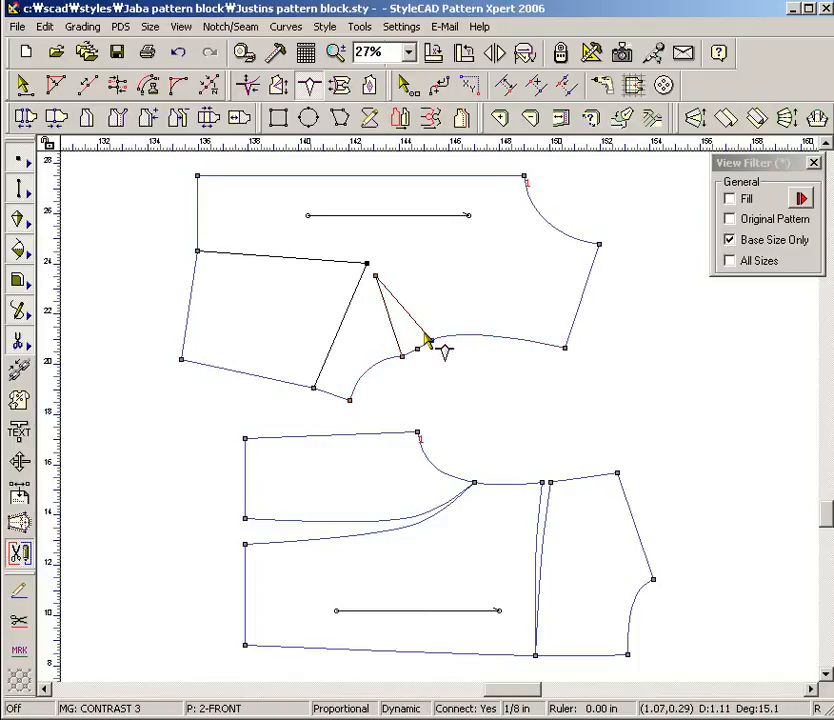
pyautogui.click(431, 341)
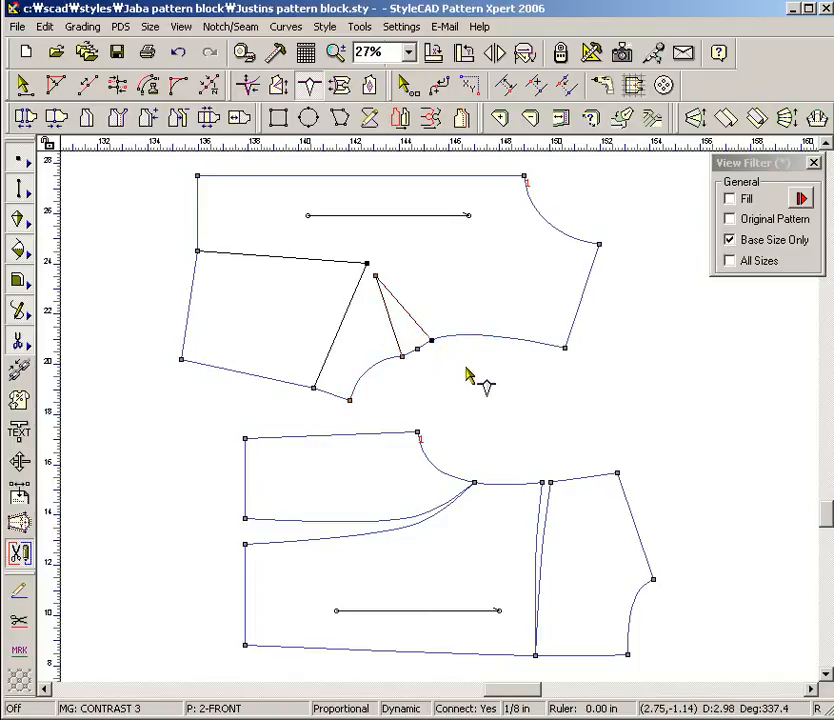
pyautogui.hotkey('ctrl', 'z')
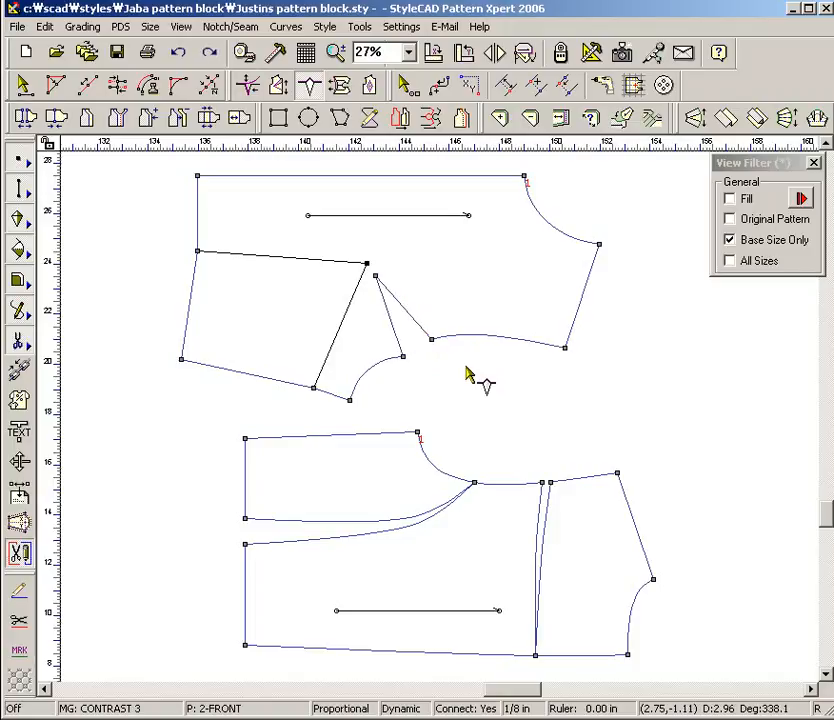
# Cap the front's armhole dart by folding from the shoulder-side leg towards the side-seam leg.
pyautogui.moveTo(370, 318); pyautogui.dragTo(458, 385)
pyautogui.click(422, 330)
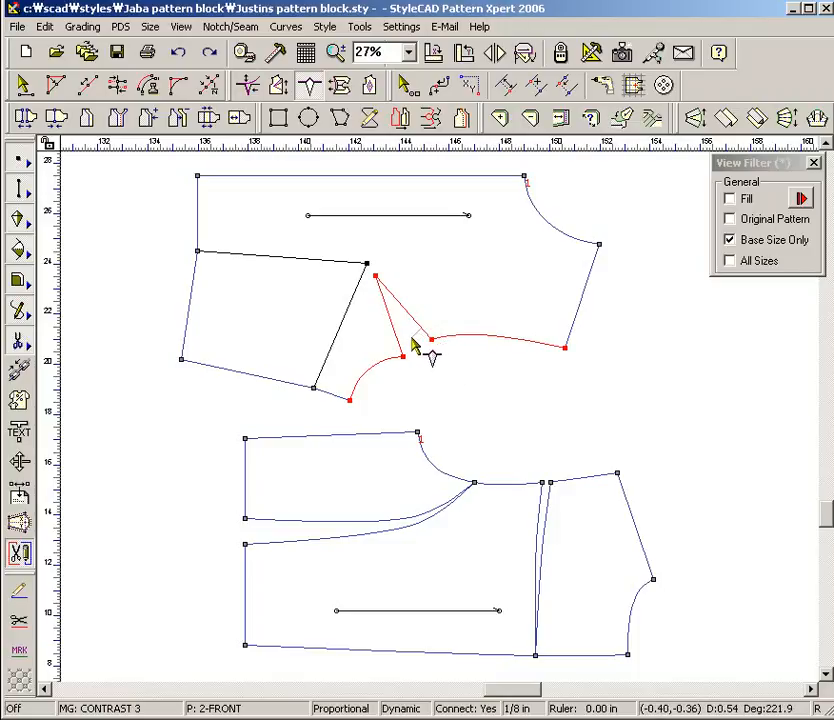
pyautogui.click(401, 351)
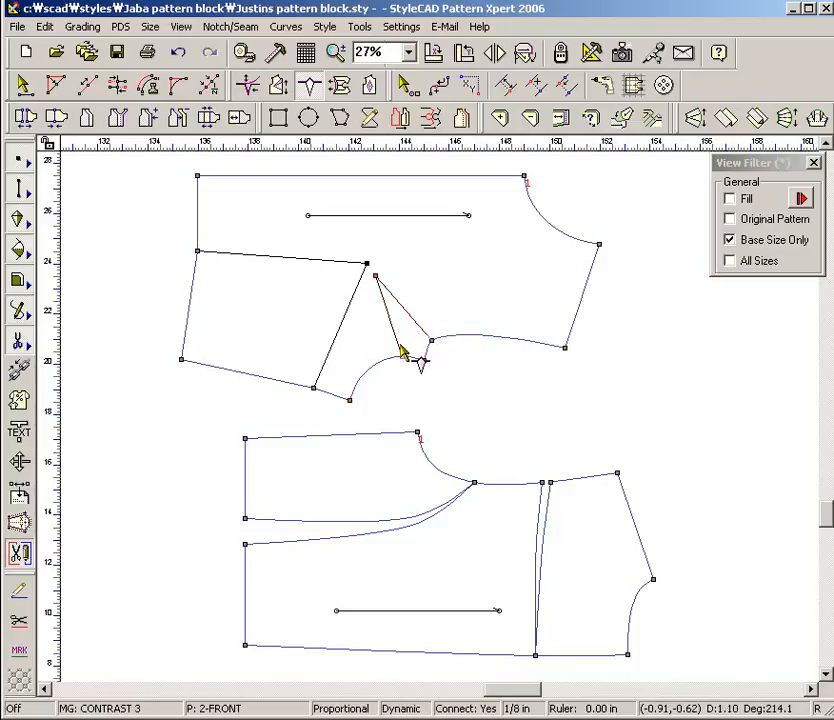